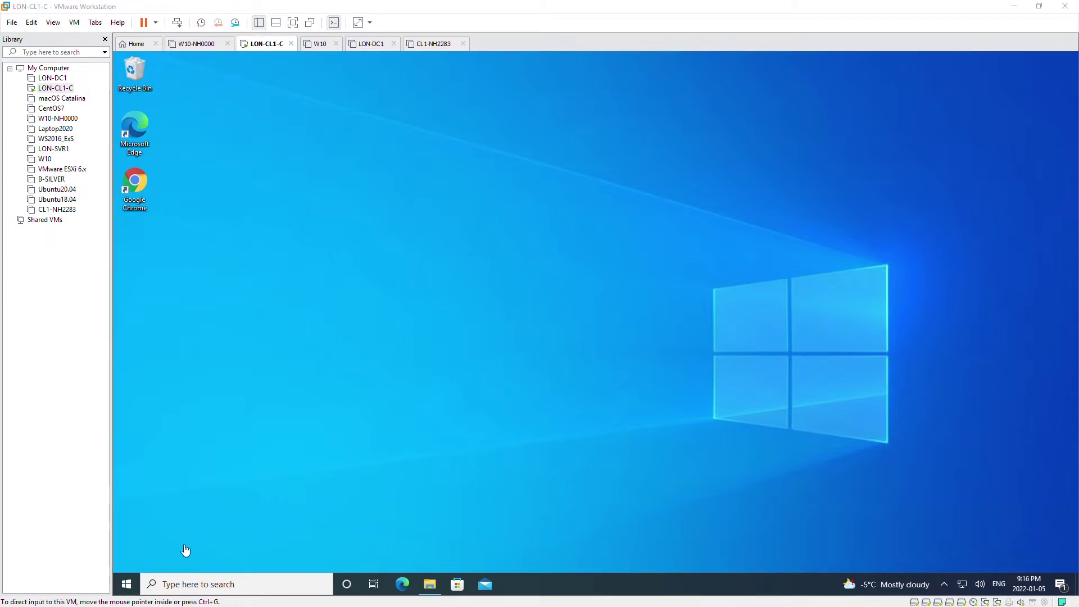
Search Windows for 'disk manage' and launch Disk Management from the best match
{"action": "left_click", "coordinate": [129, 585]}
{"action": "type", "text": "dis"}
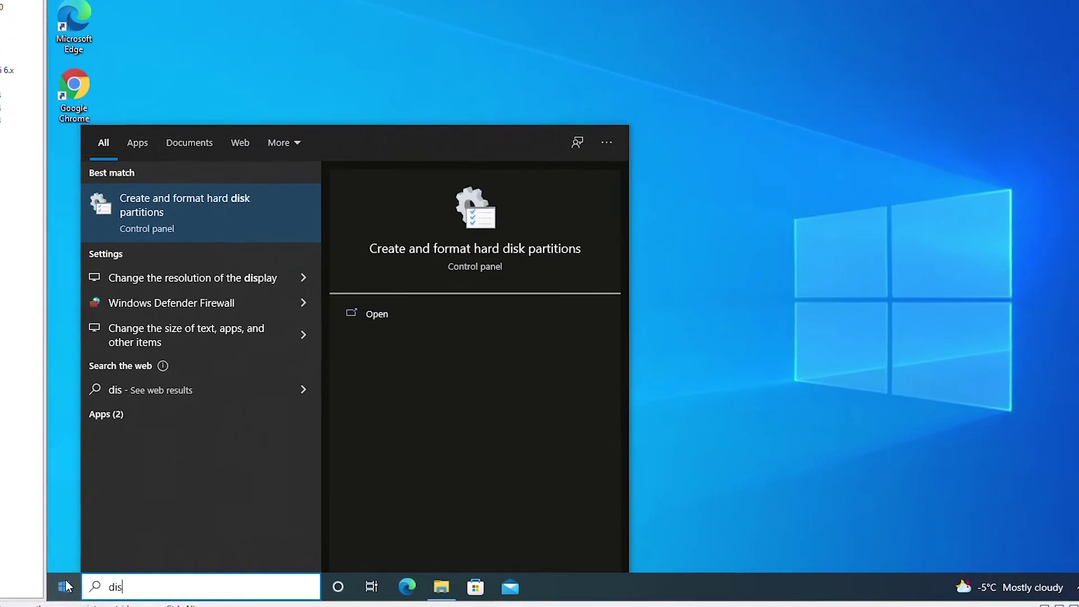
{"action": "type", "text": "k manage"}
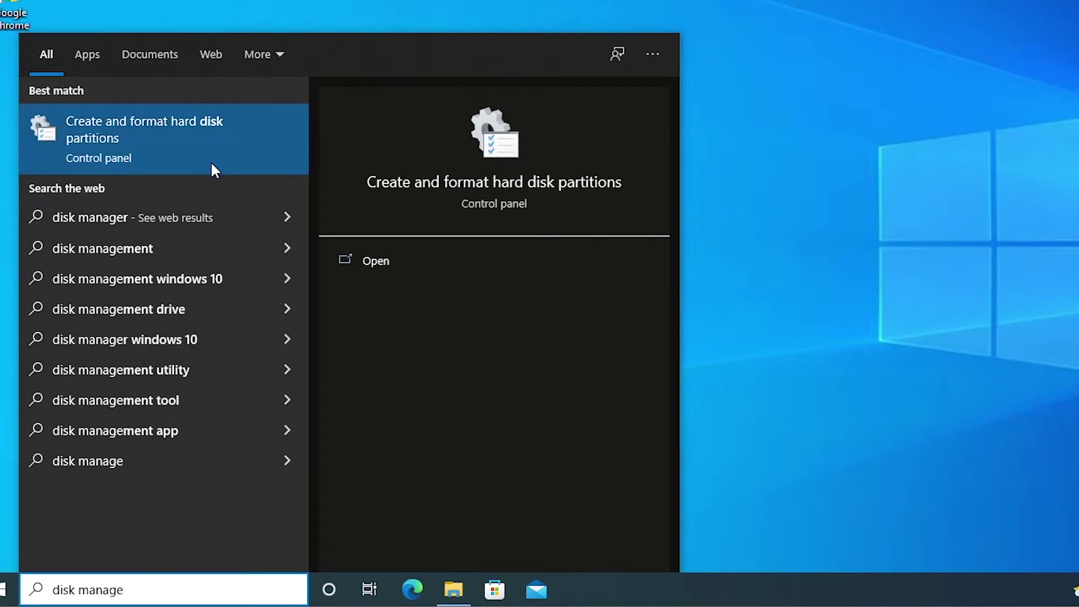
{"action": "left_click", "coordinate": [149, 140]}
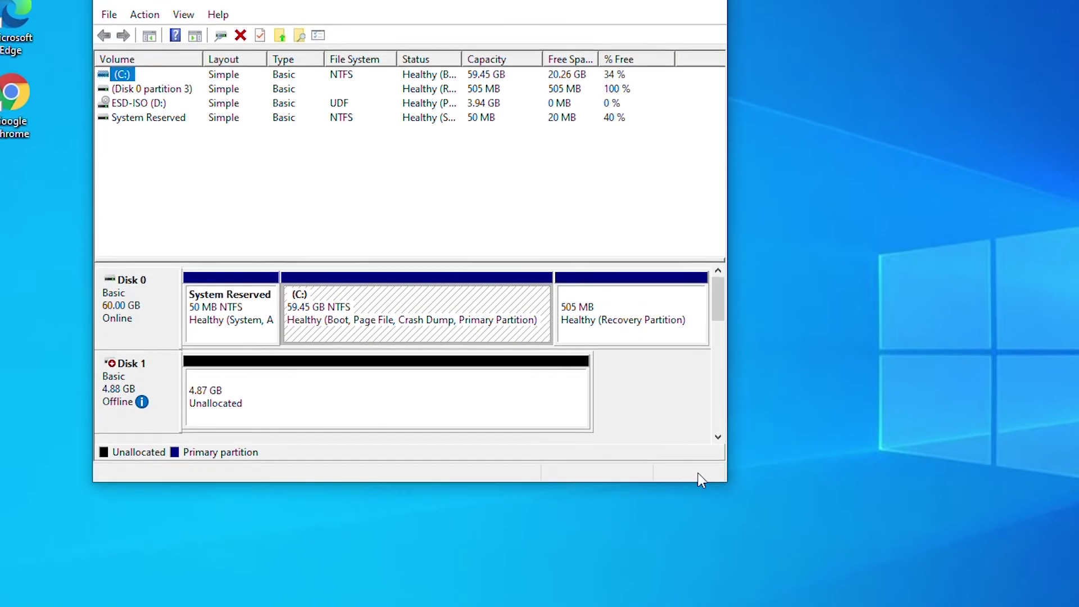
Enlarge the Disk Management window and bring the 10.00 GB Disk 4 online
{"action": "left_click_drag", "start_coordinate": [726, 481], "coordinate": [804, 606]}
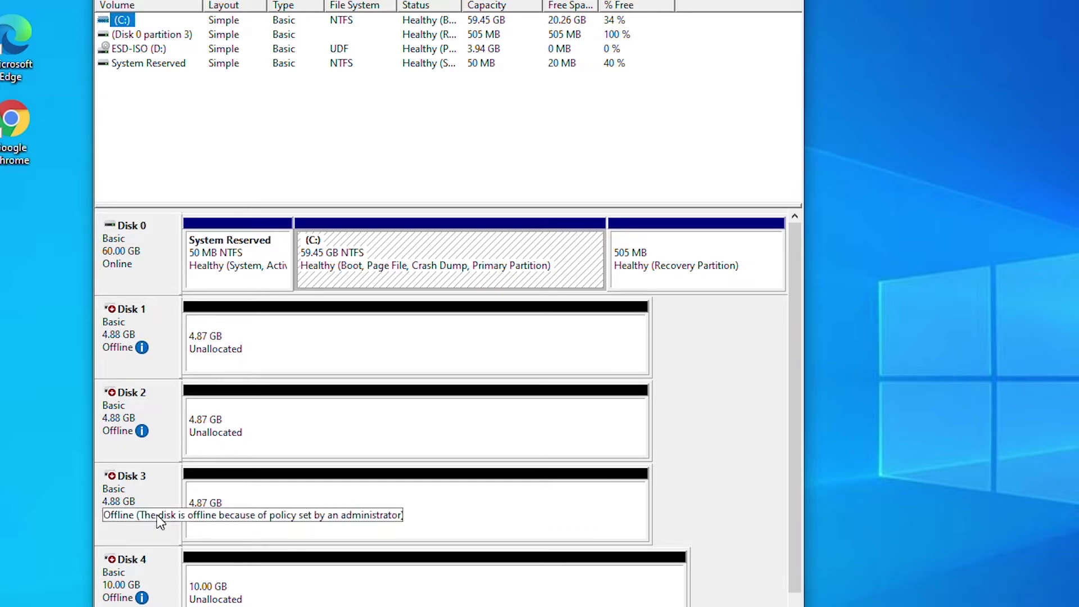
{"action": "mouse_move", "coordinate": [103, 602]}
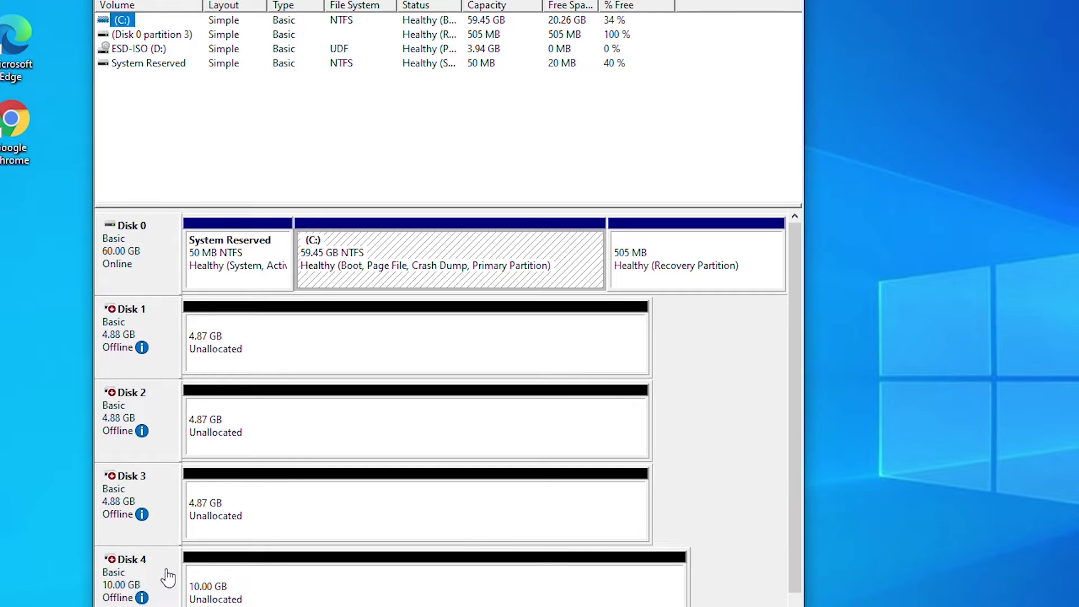
{"action": "left_click", "coordinate": [120, 583]}
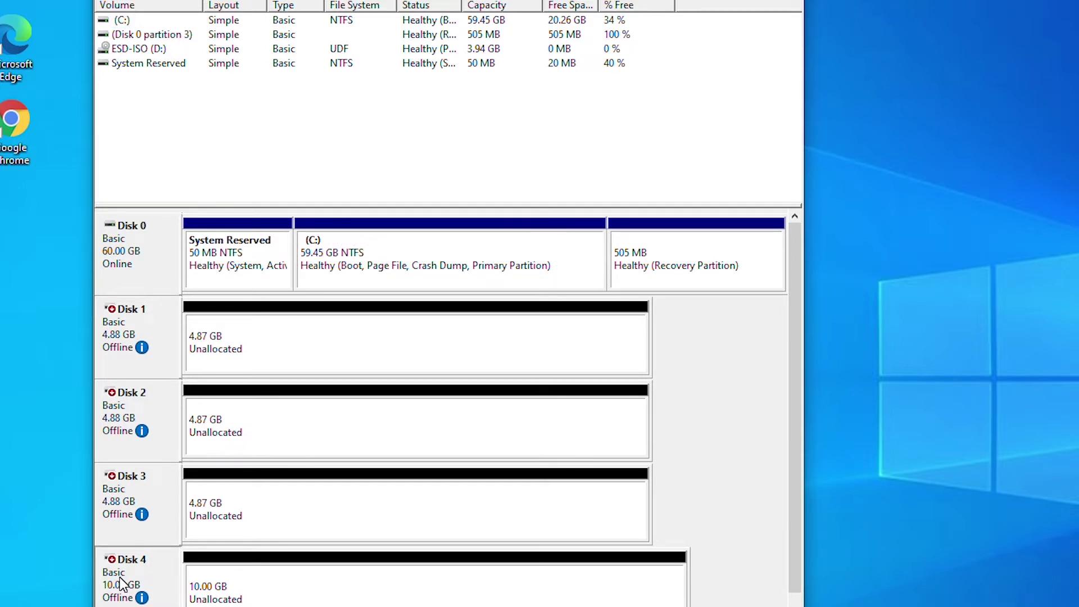
{"action": "right_click", "coordinate": [120, 582]}
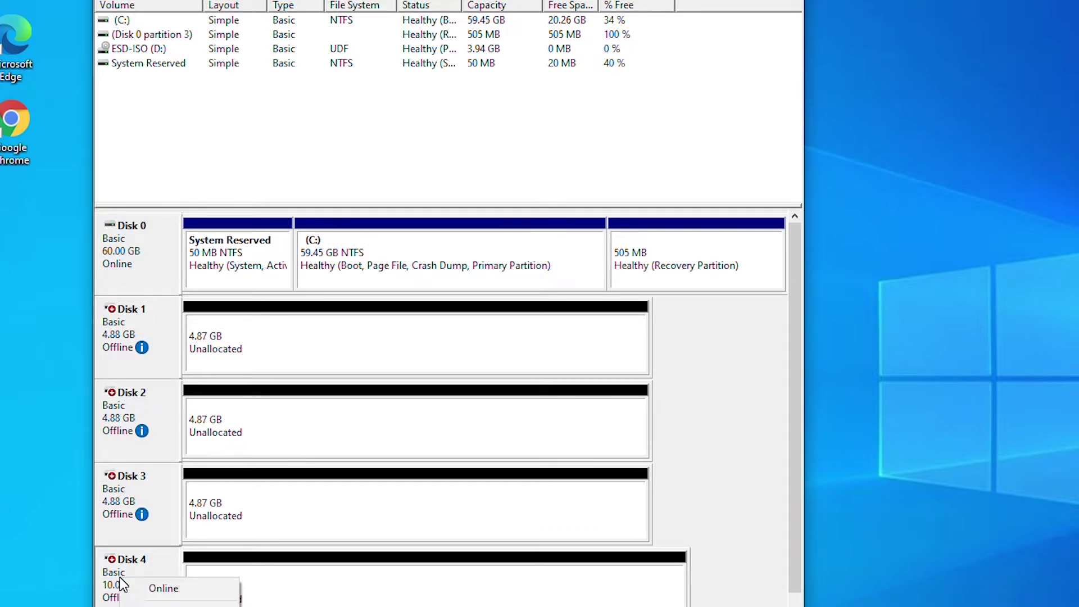
{"action": "left_click", "coordinate": [154, 585]}
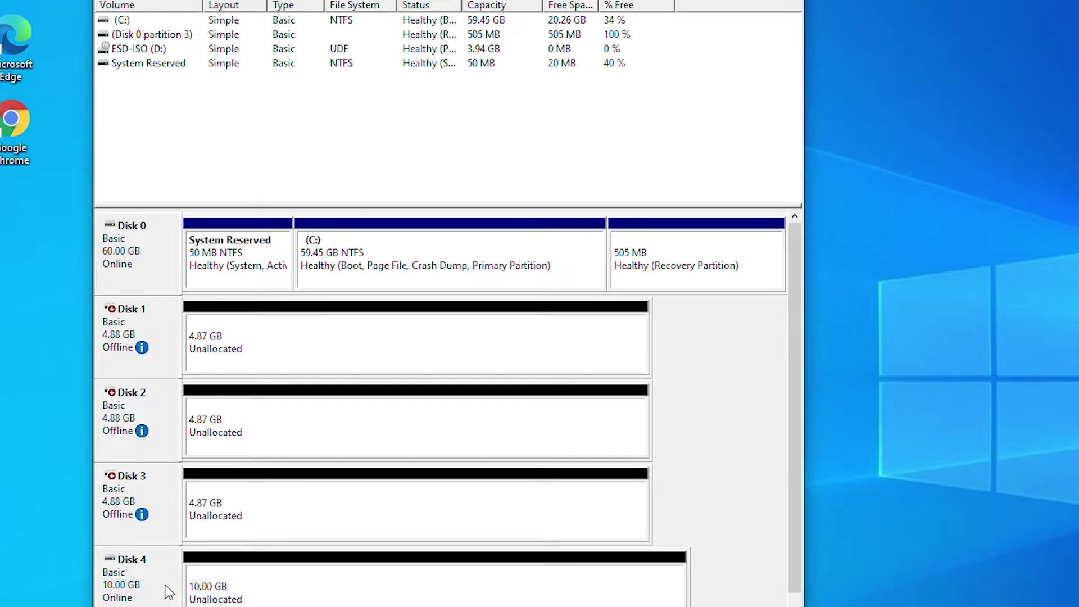
{"action": "left_click", "coordinate": [236, 592]}
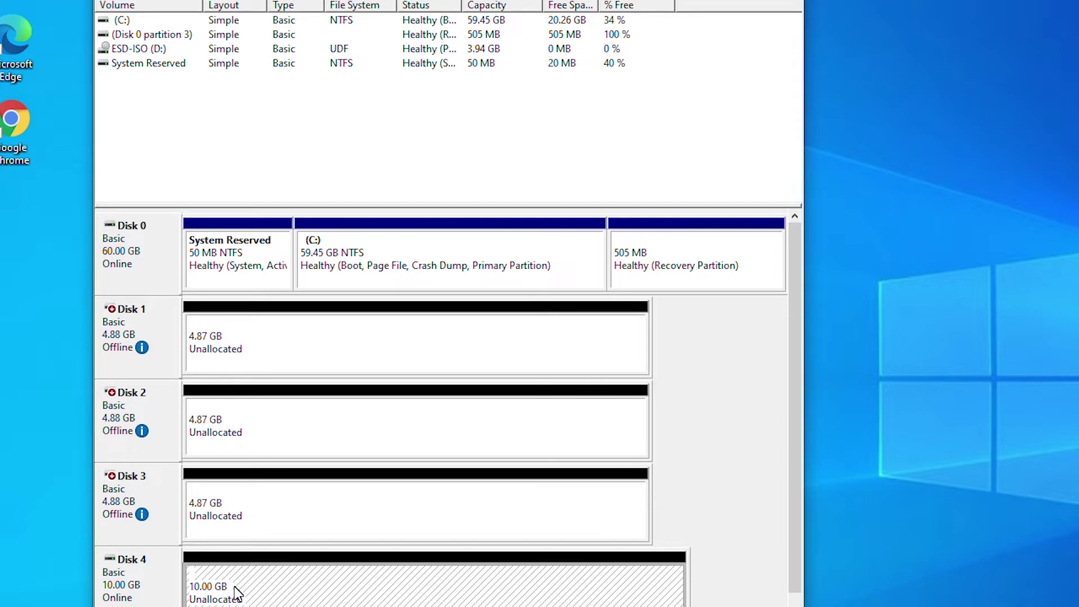
Start a New Simple Volume on Disk 4's unallocated space and set its size to 5000 MB
{"action": "right_click", "coordinate": [236, 592]}
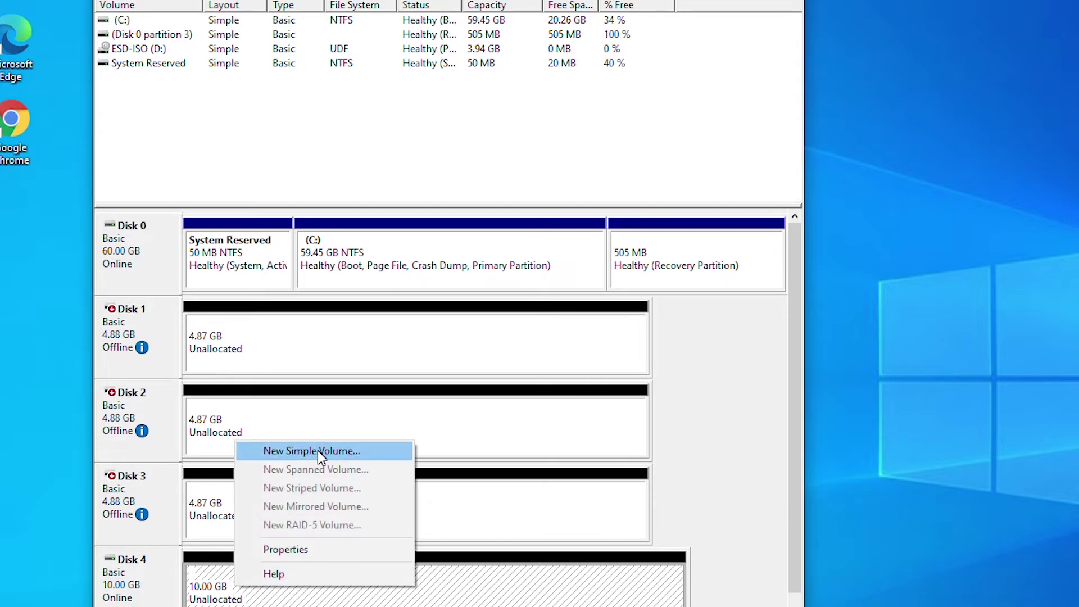
{"action": "left_click", "coordinate": [318, 452]}
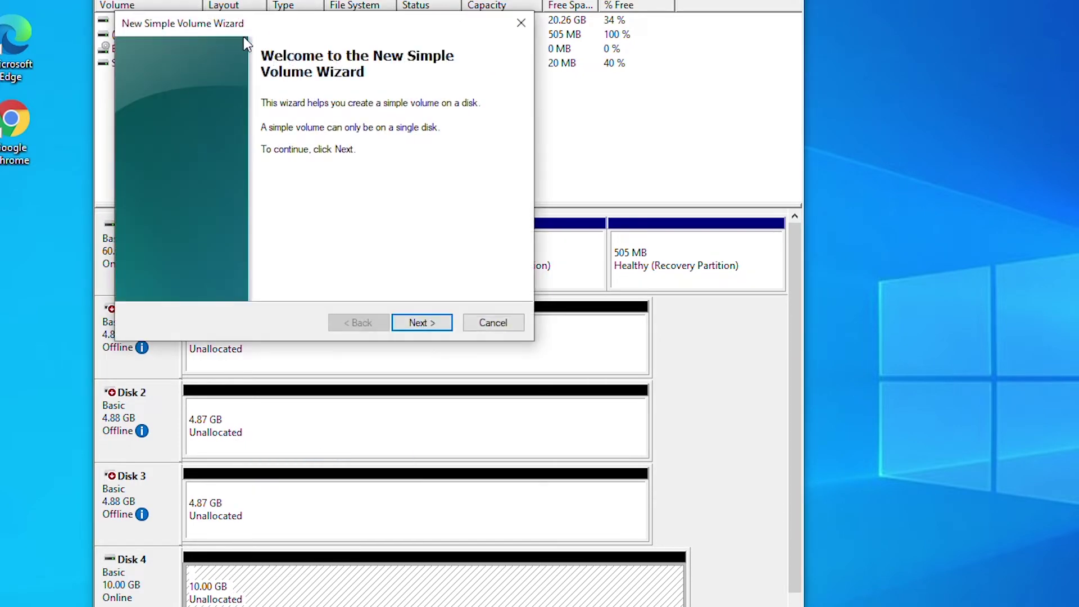
{"action": "left_click", "coordinate": [423, 323]}
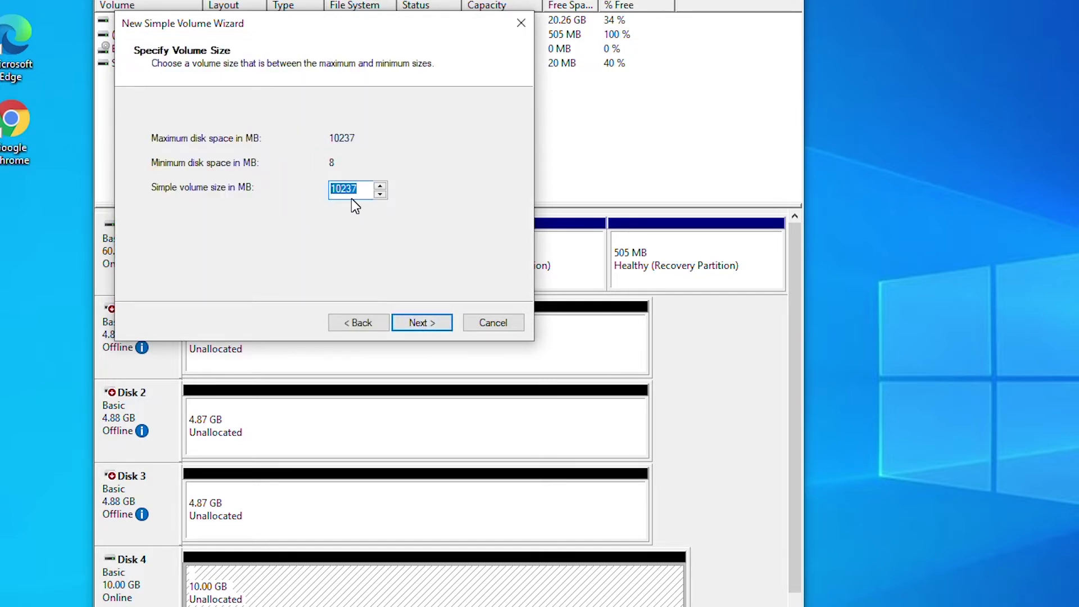
{"action": "type", "text": "5000"}
{"action": "left_click", "coordinate": [419, 325]}
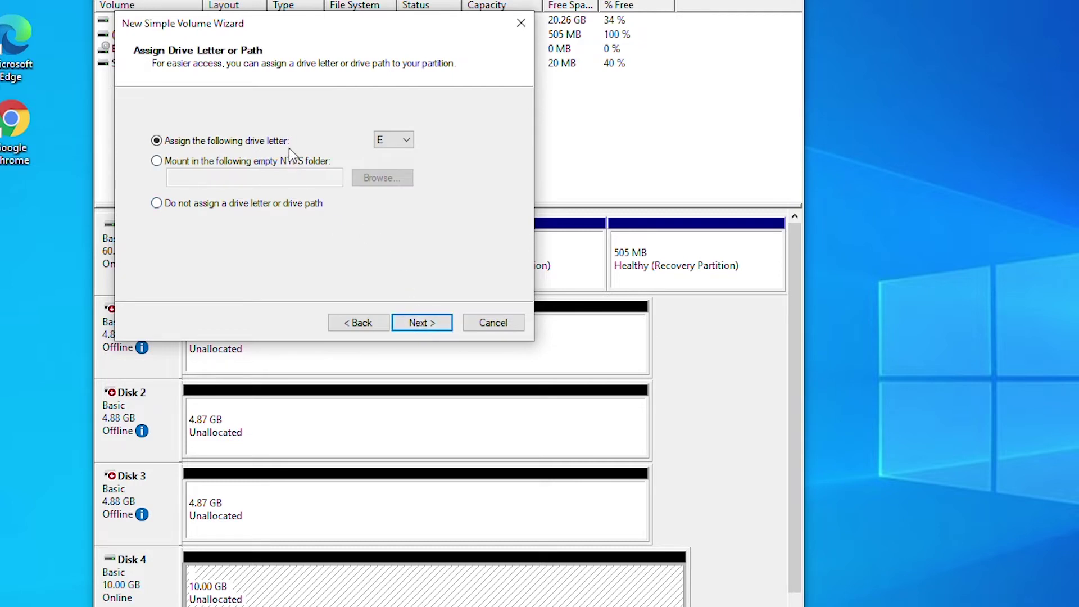
Assign drive letter F, label the NTFS volume Data, and finish the wizard
{"action": "left_click", "coordinate": [407, 145]}
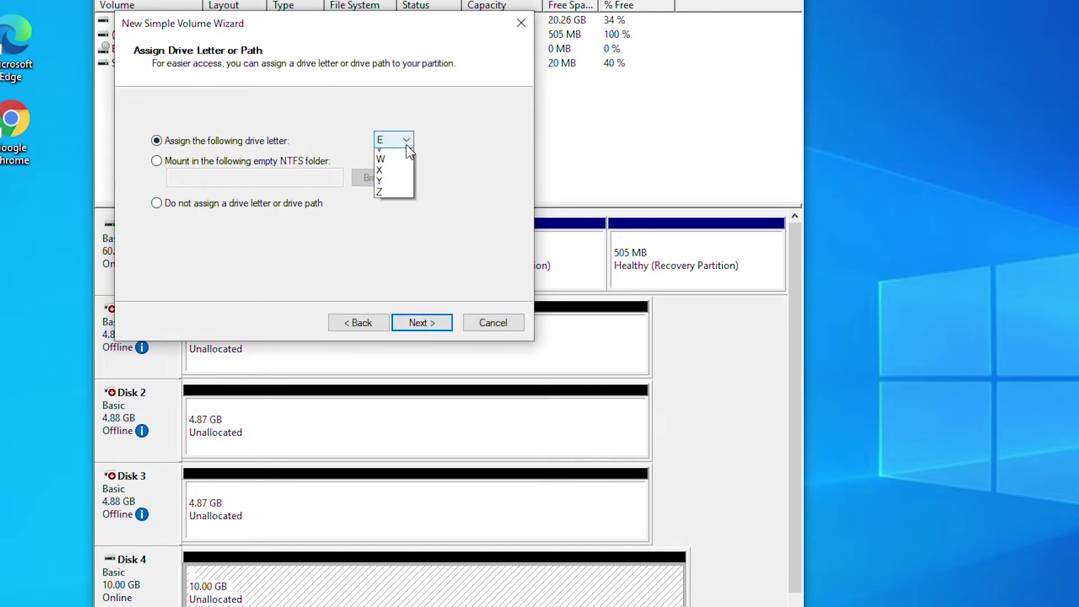
{"action": "left_click", "coordinate": [399, 189]}
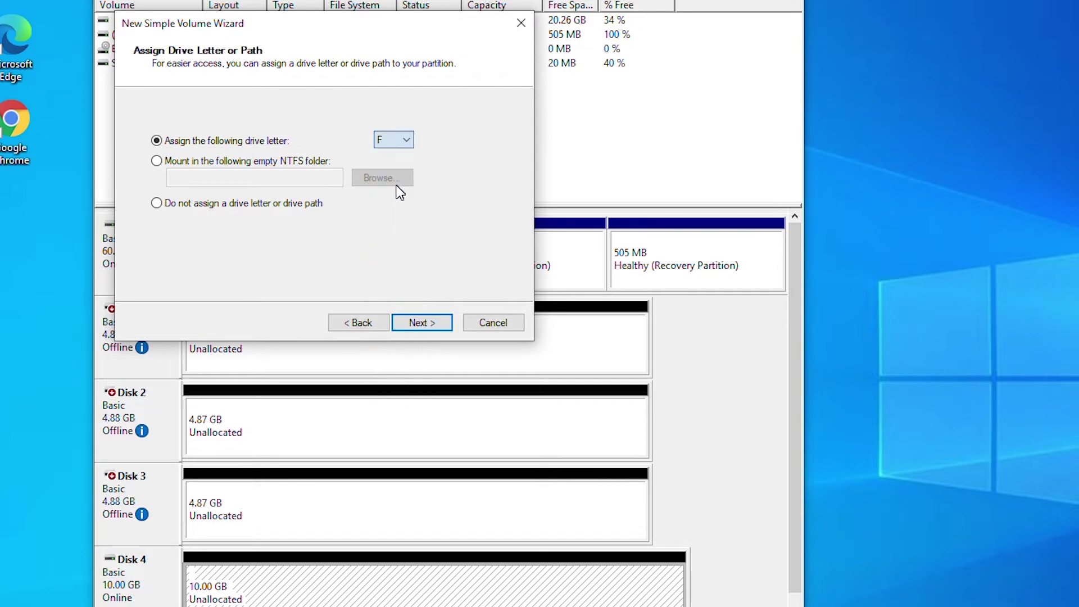
{"action": "left_click", "coordinate": [423, 324]}
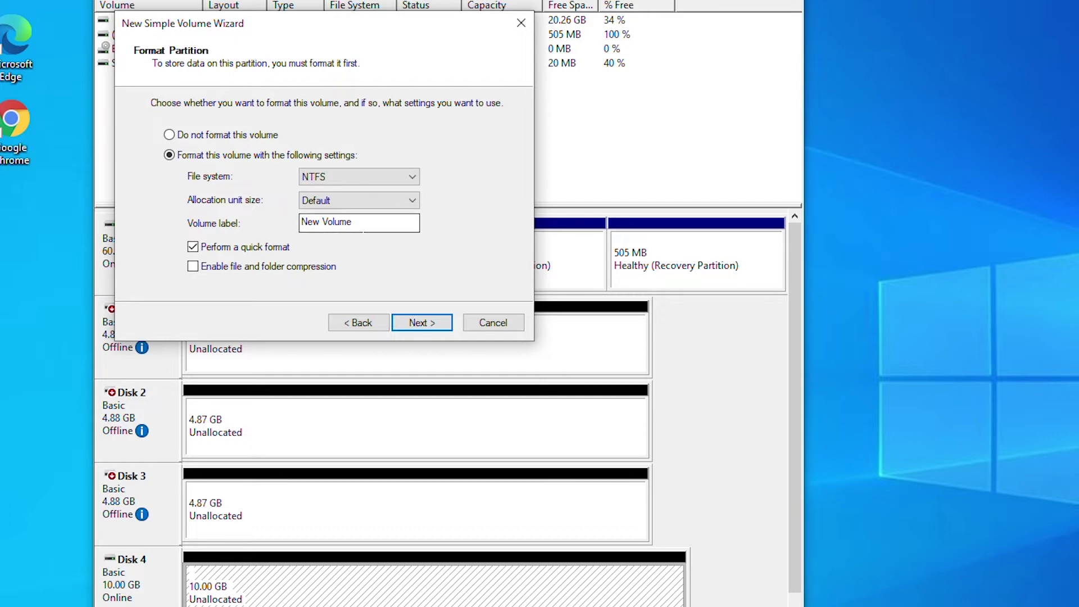
{"action": "left_click_drag", "start_coordinate": [353, 222], "coordinate": [62, 199]}
{"action": "type", "text": "D"}
{"action": "left_click", "coordinate": [429, 325]}
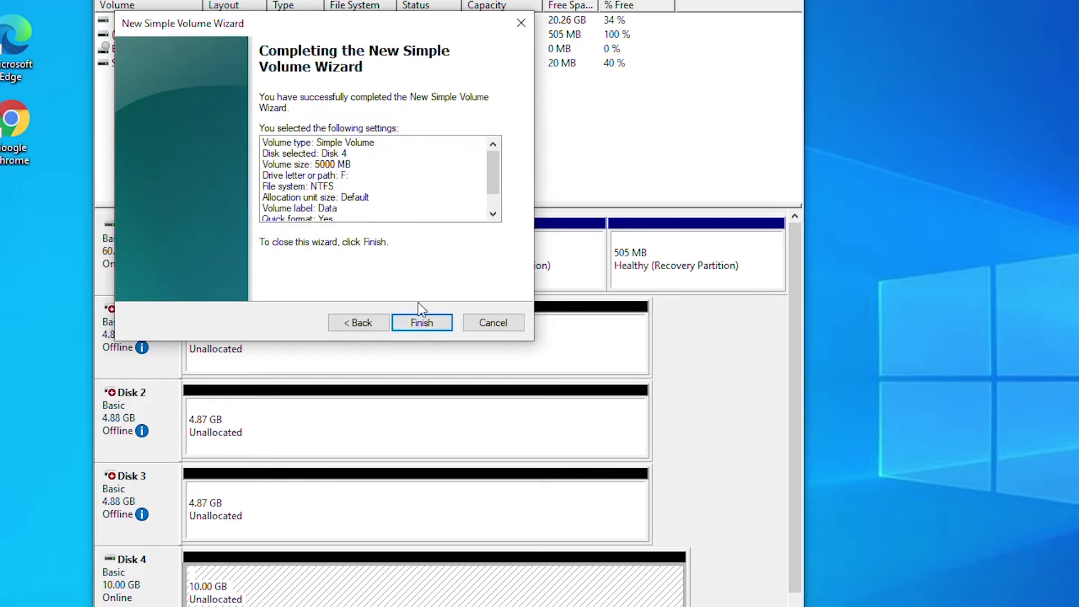
{"action": "left_click", "coordinate": [421, 321]}
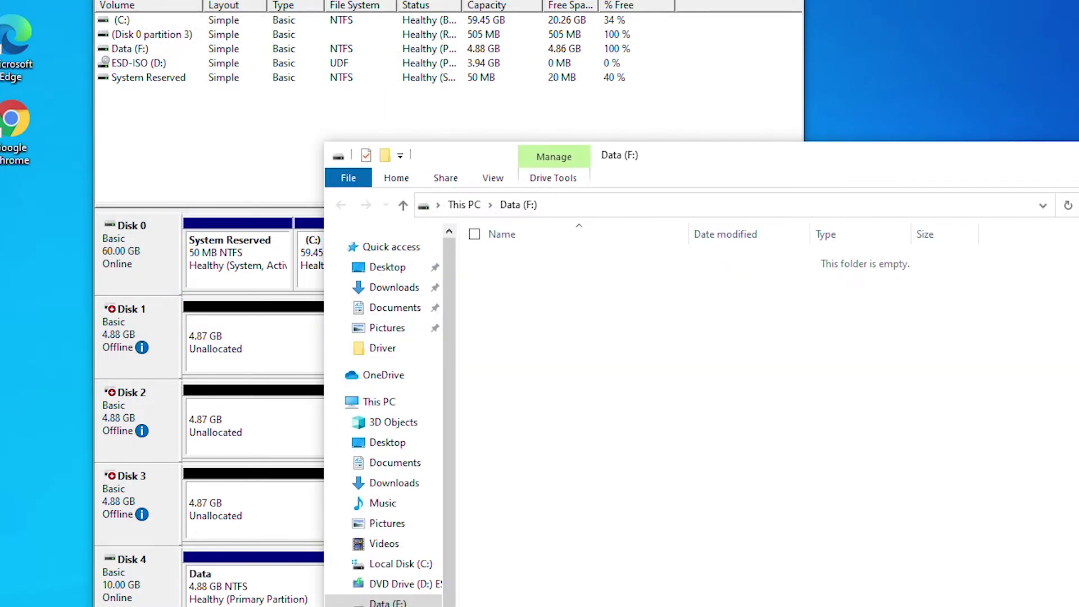
Close the Data (F:) folder window and select the Data (F:) partition
{"action": "key", "text": "alt+F4"}
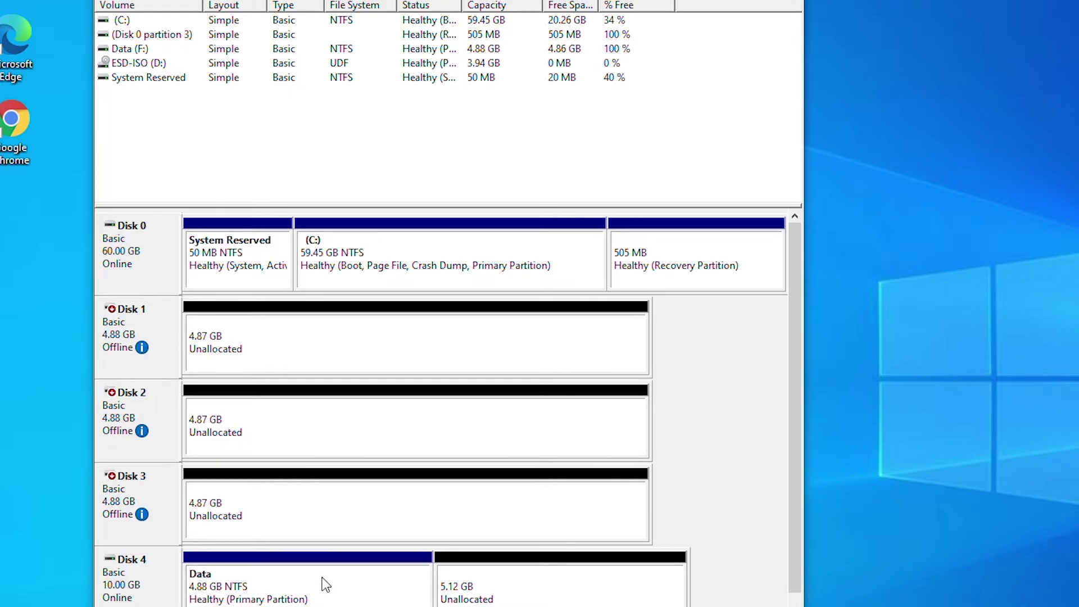
{"action": "left_click", "coordinate": [230, 599]}
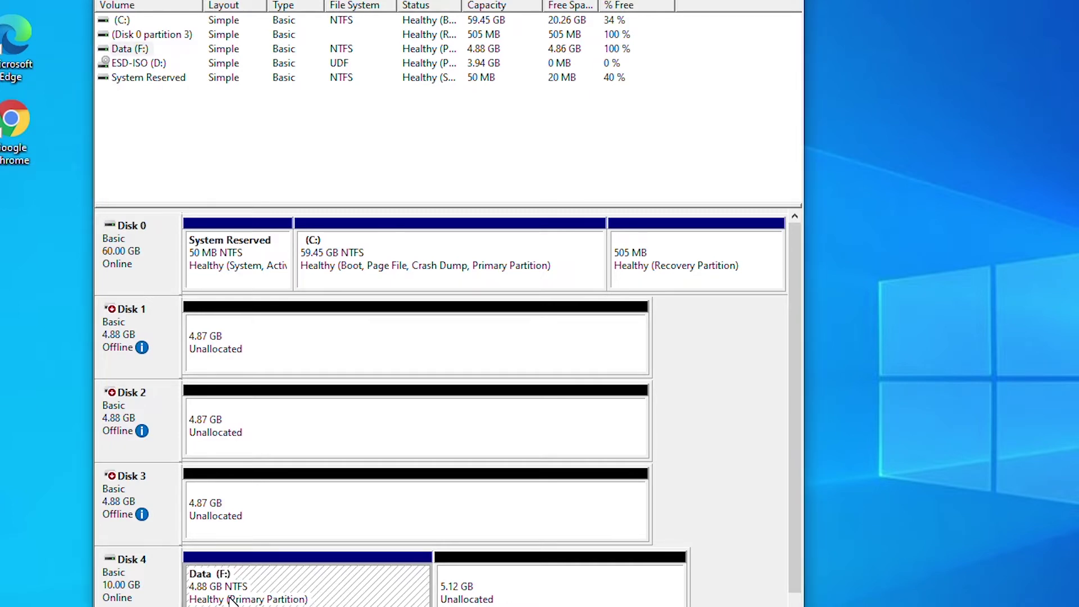
Extend Data (F:) with all 5237 MB of Disk 4's free space to 10.00 GB
{"action": "right_click", "coordinate": [230, 600]}
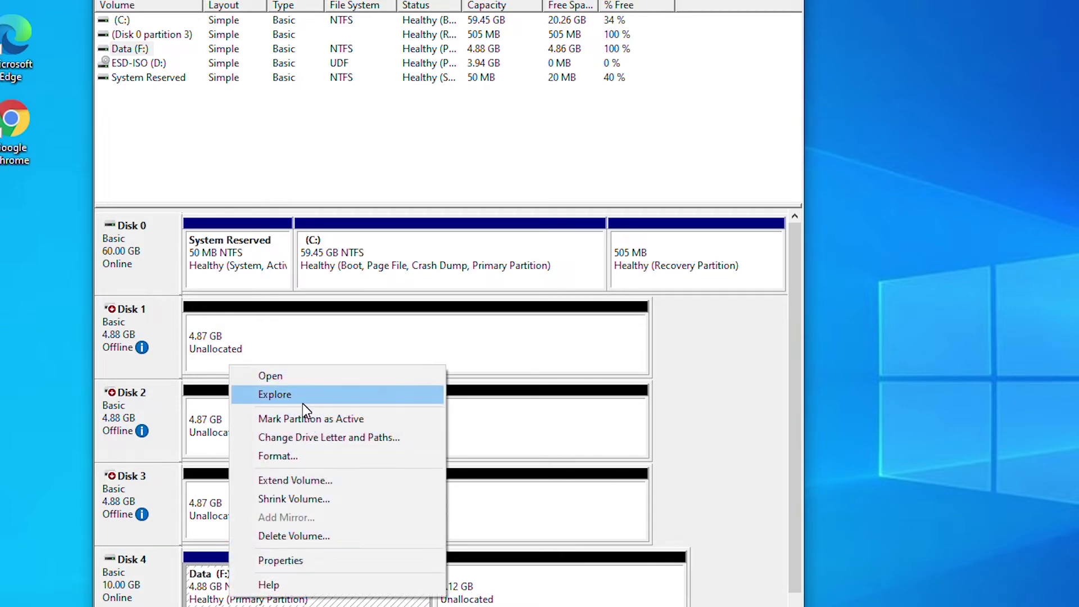
{"action": "left_click", "coordinate": [323, 481]}
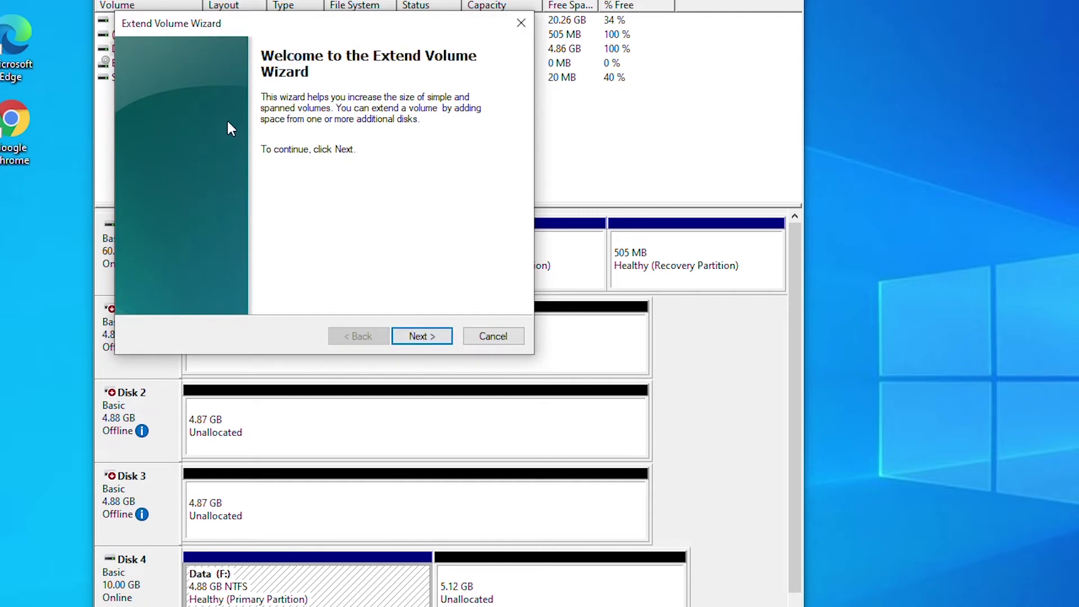
{"action": "left_click", "coordinate": [435, 337]}
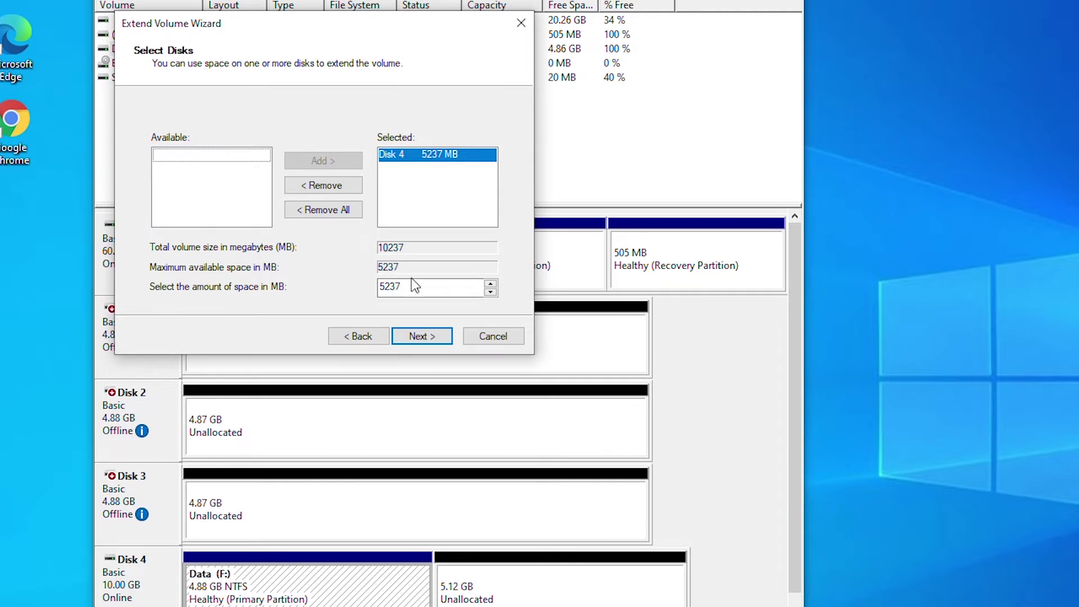
{"action": "left_click", "coordinate": [422, 336]}
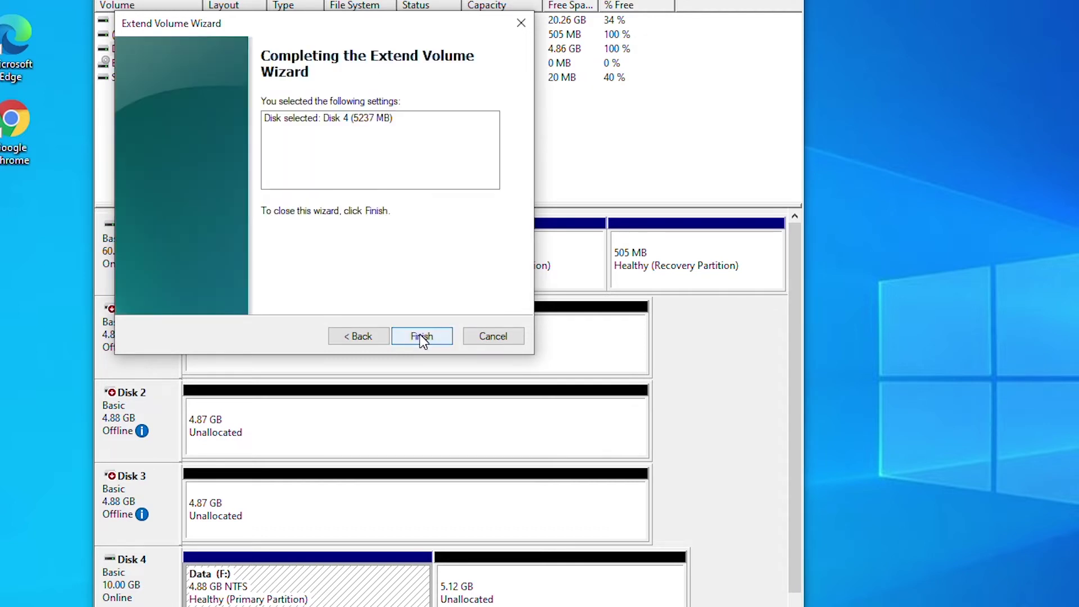
{"action": "left_click", "coordinate": [423, 337]}
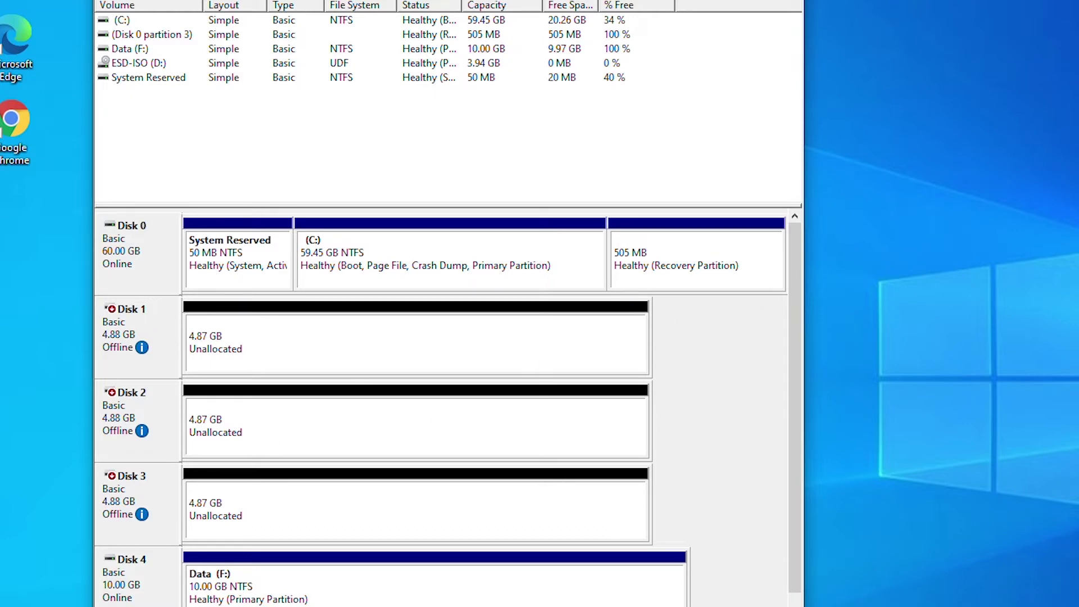
Launch Control Panel via search and go to System and Security > Storage Spaces
{"action": "key", "text": "super"}
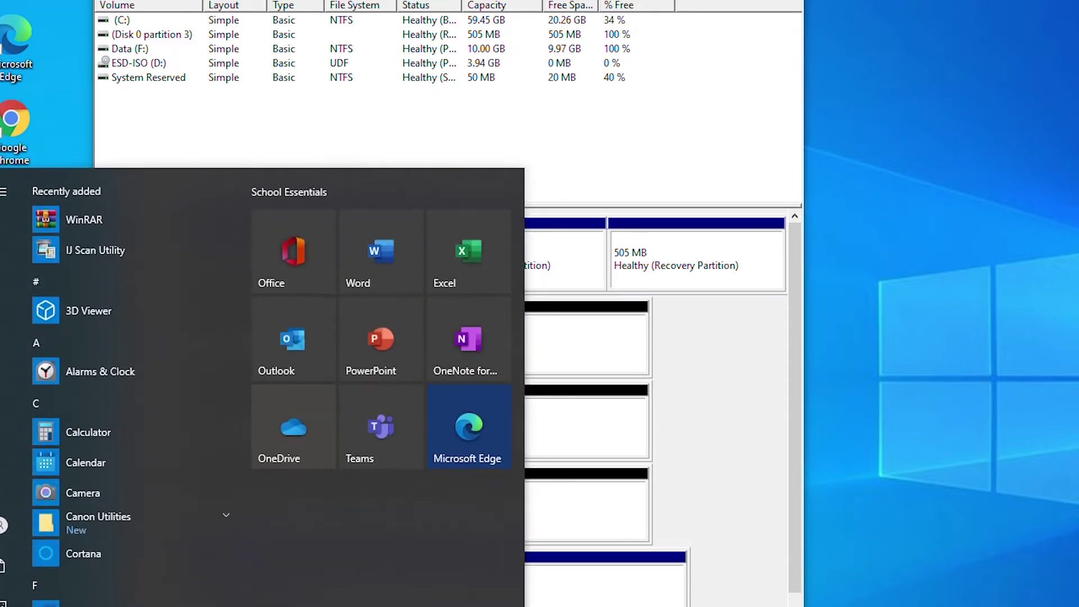
{"action": "type", "text": "control"}
{"action": "key", "text": "Return"}
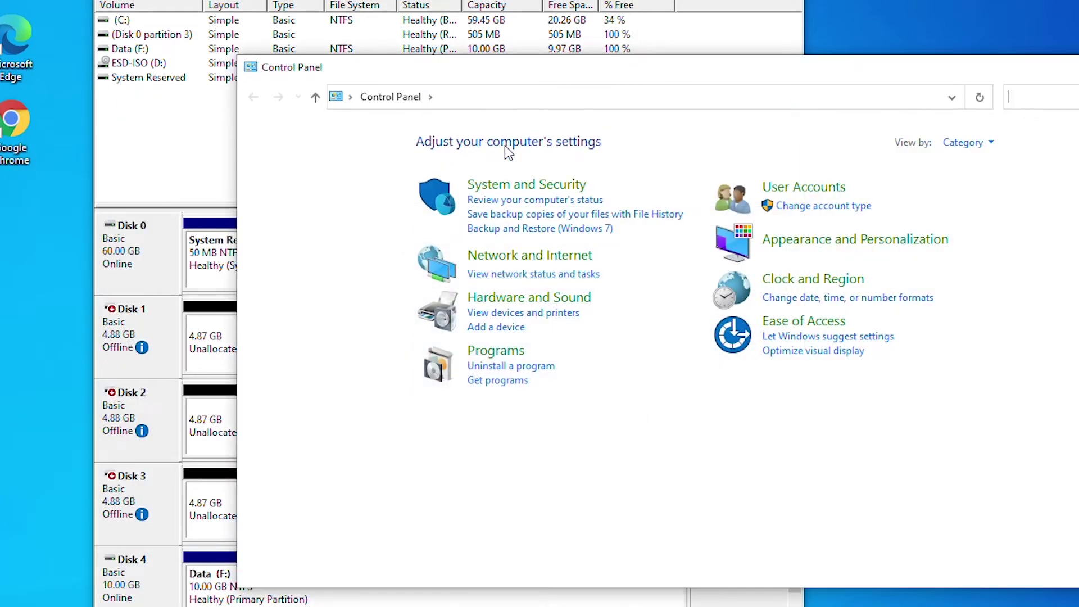
{"action": "left_click", "coordinate": [515, 186]}
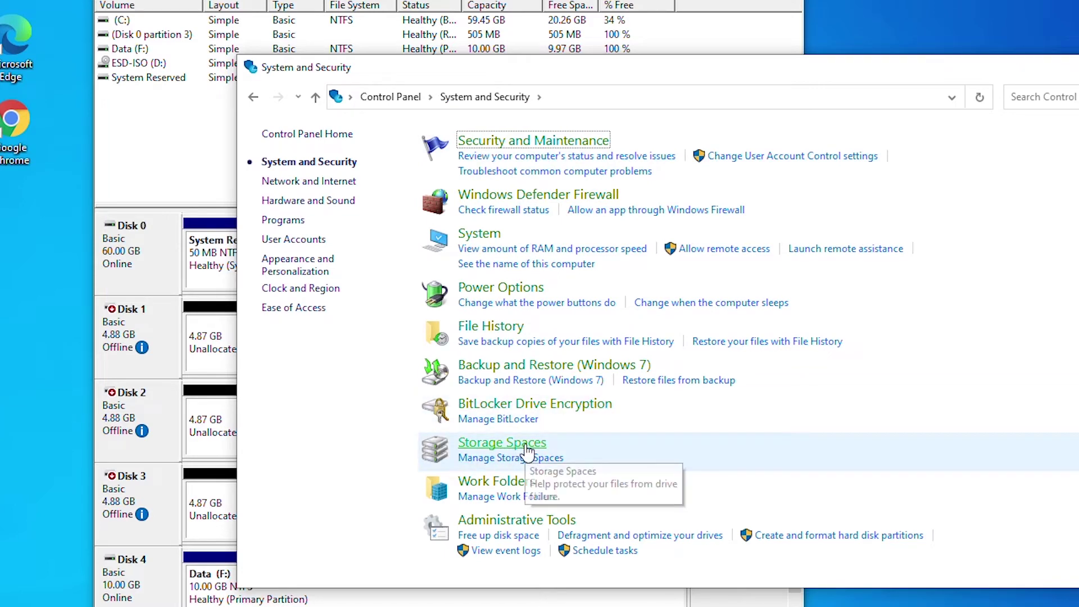
{"action": "left_click", "coordinate": [499, 446]}
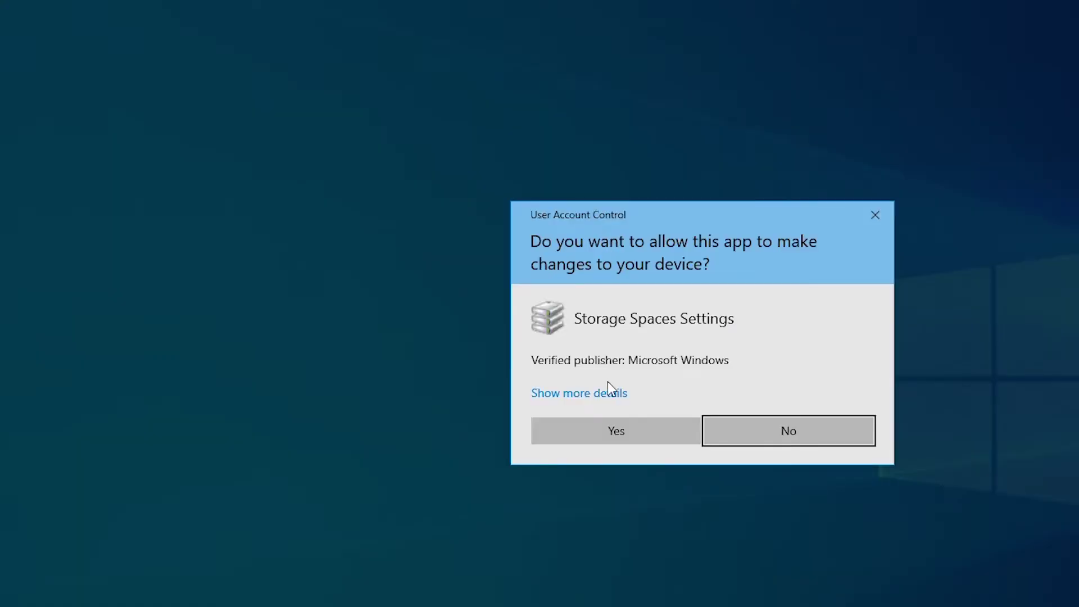
Approve administrator access and create a storage pool from Disks 1, 2 and 3
{"action": "left_click", "coordinate": [618, 433]}
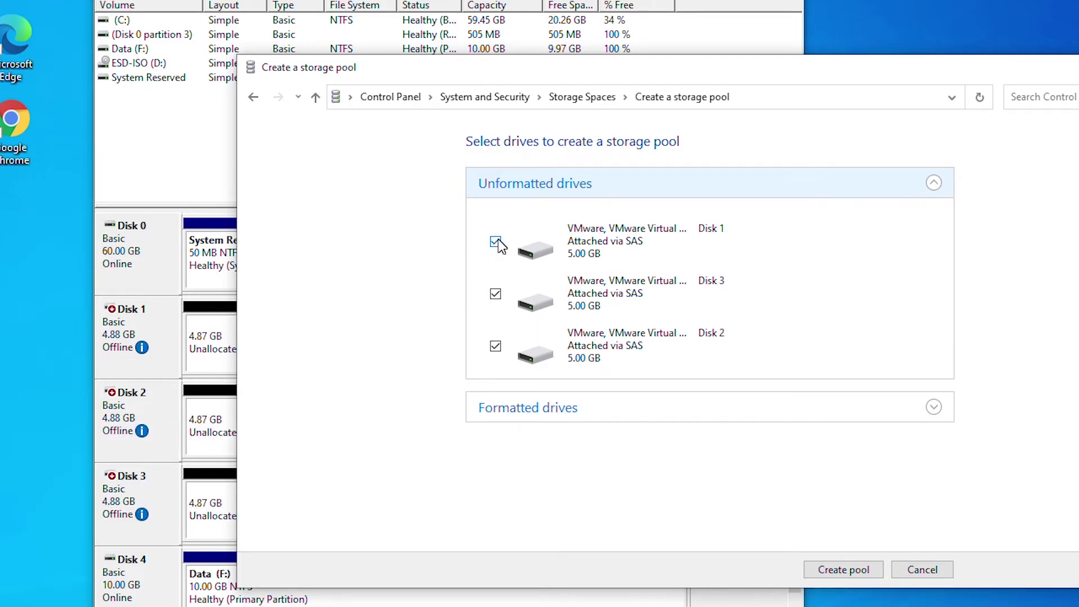
{"action": "left_click", "coordinate": [848, 572]}
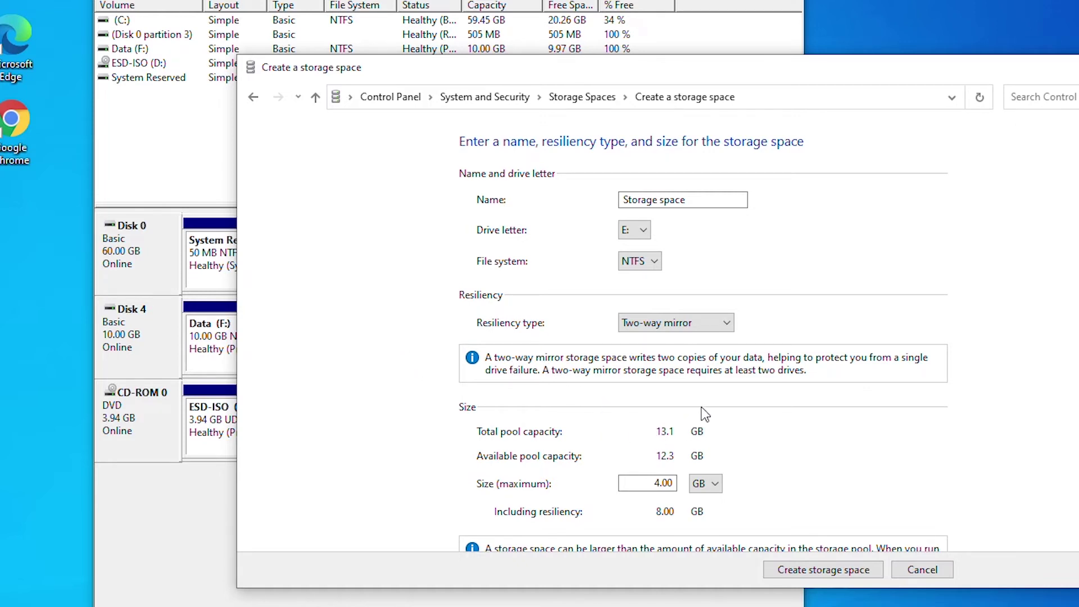
Create the two-way mirror Storage space (E:), close its folder, and launch Windows PowerShell
{"action": "left_click", "coordinate": [829, 572]}
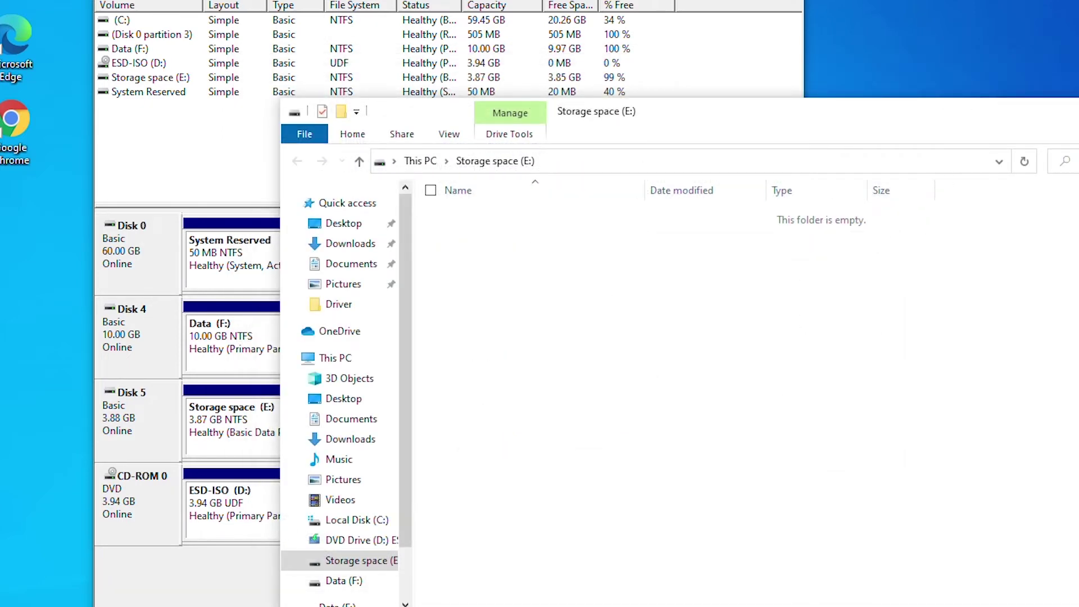
{"action": "key", "text": "alt+F4"}
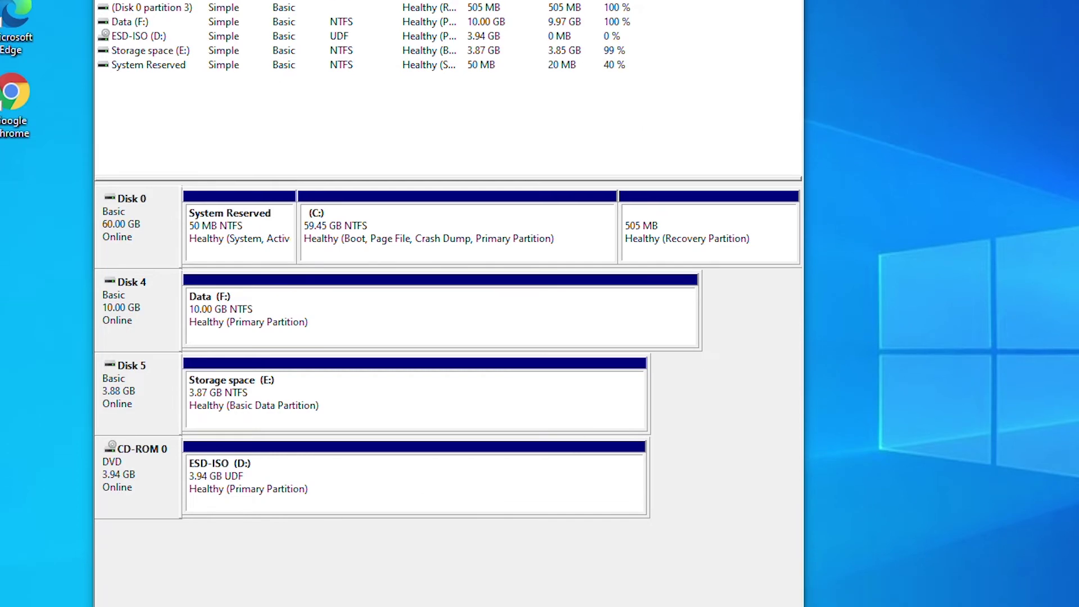
{"action": "right_click", "coordinate": [9, 591]}
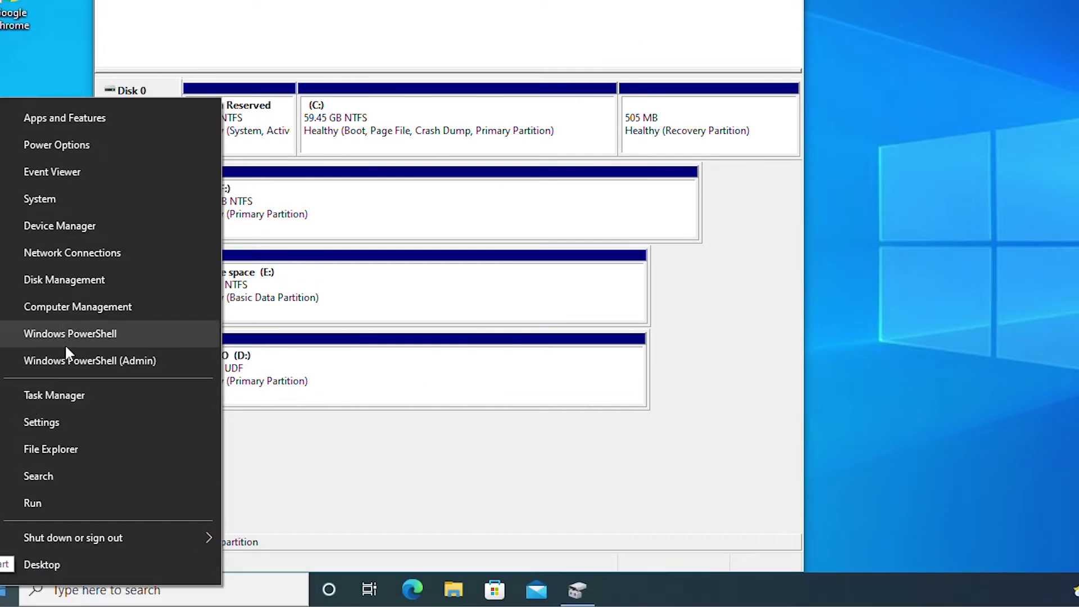
{"action": "left_click", "coordinate": [83, 336]}
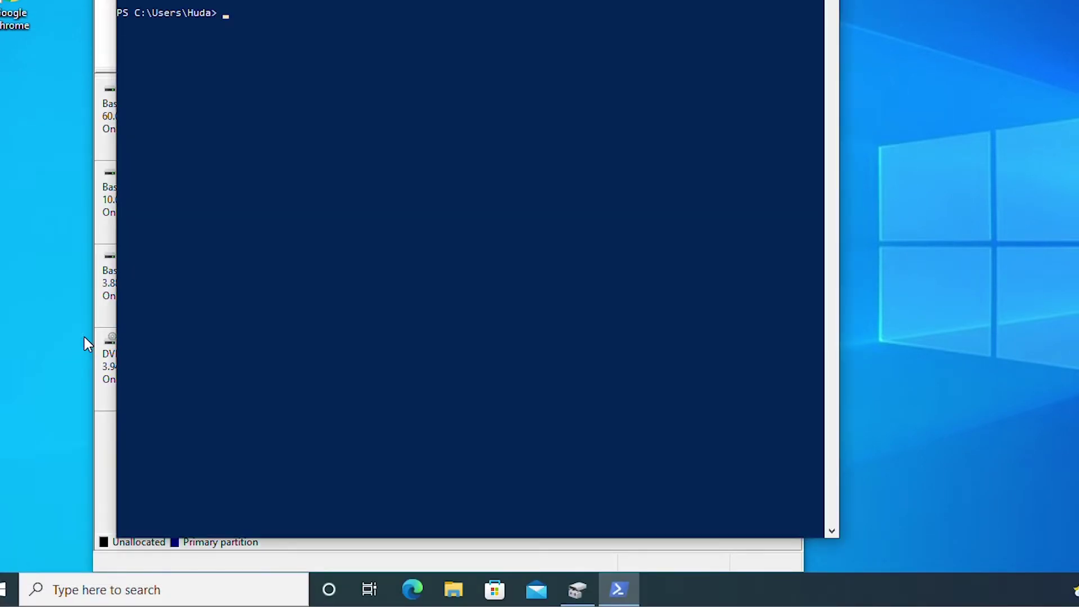
Run get-disk to list disks 0, 4 and 5 as Healthy and Online
{"action": "type", "text": "get-disk"}
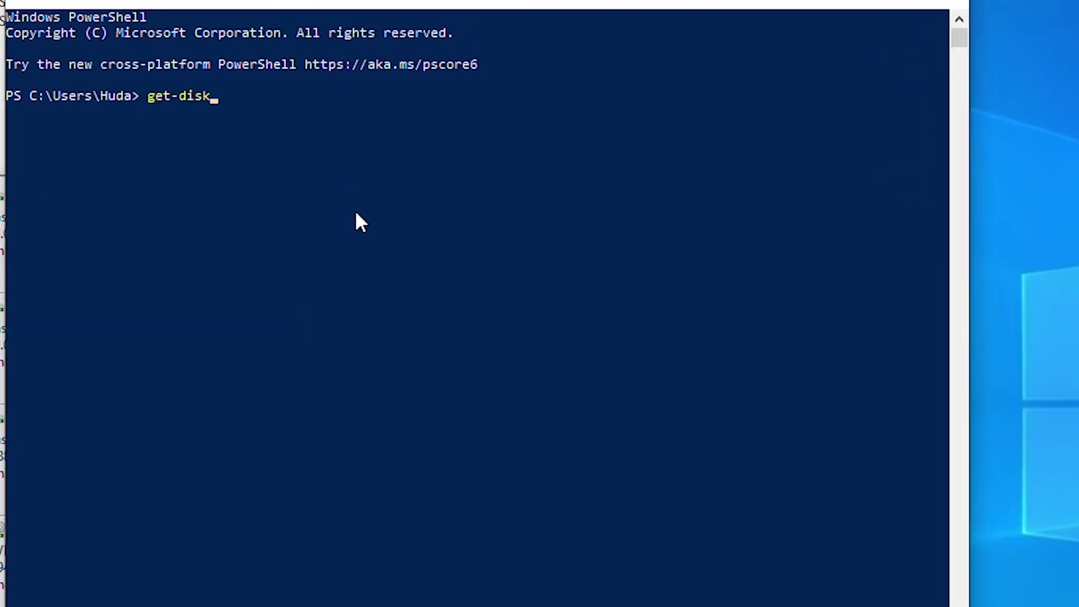
{"action": "key", "text": "Return"}
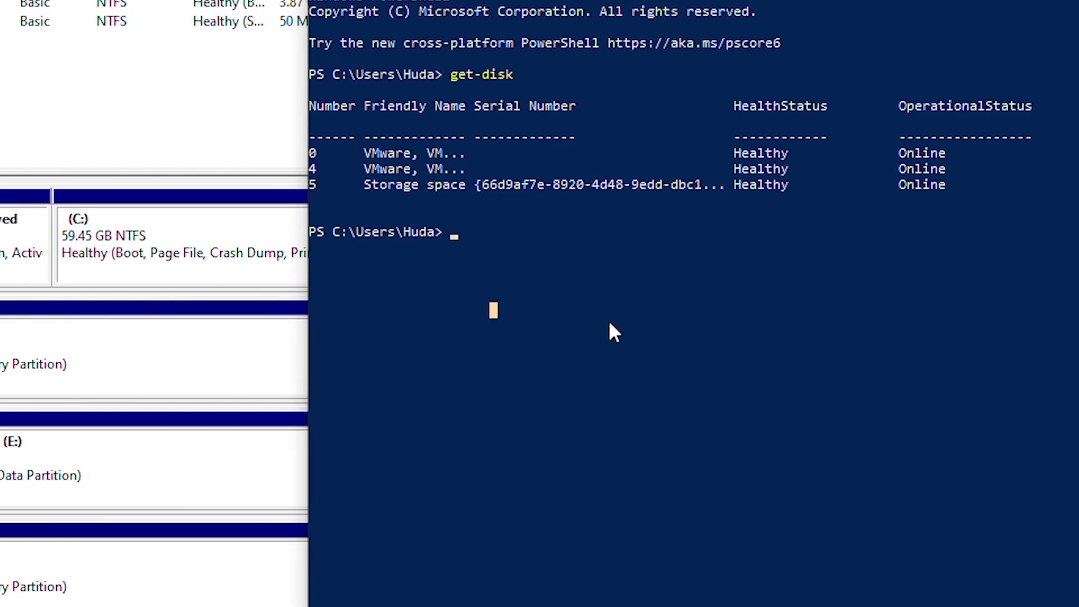
Run get-partition to check F: (10 GB) and E: (3.87 GB), then type format-volume -driveletter f
{"action": "type", "text": "get-partition"}
{"action": "key", "text": "Return"}
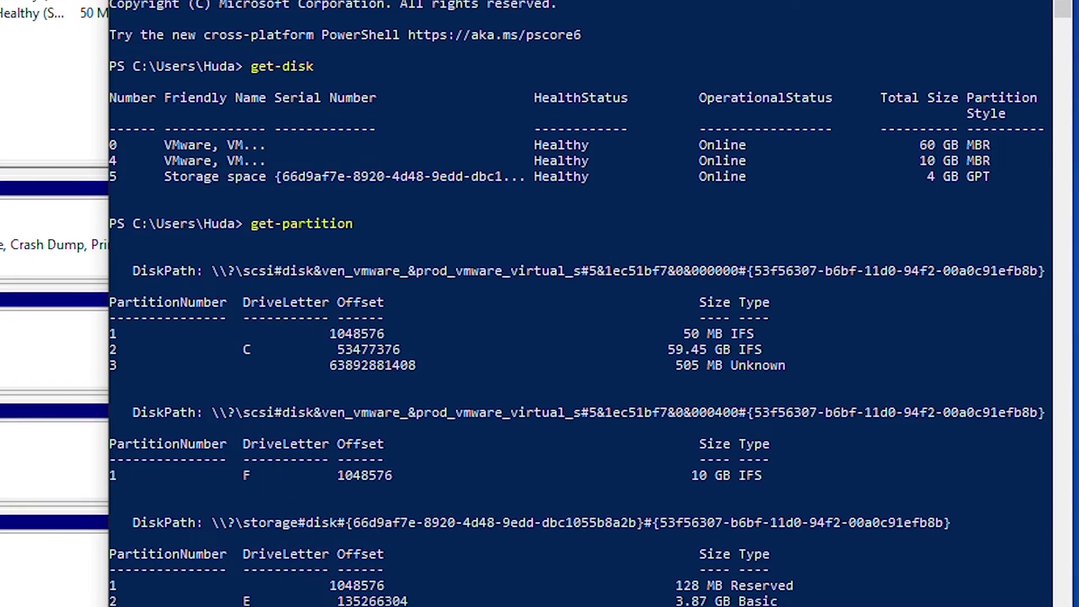
{"action": "type", "text": "format-v"}
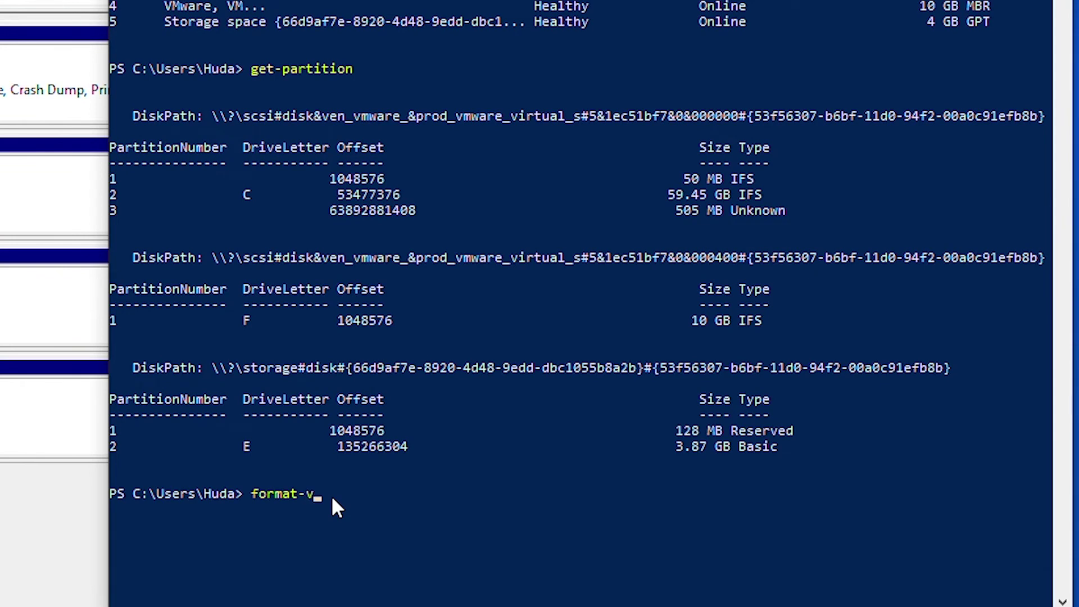
{"action": "type", "text": "olume -driveletter"}
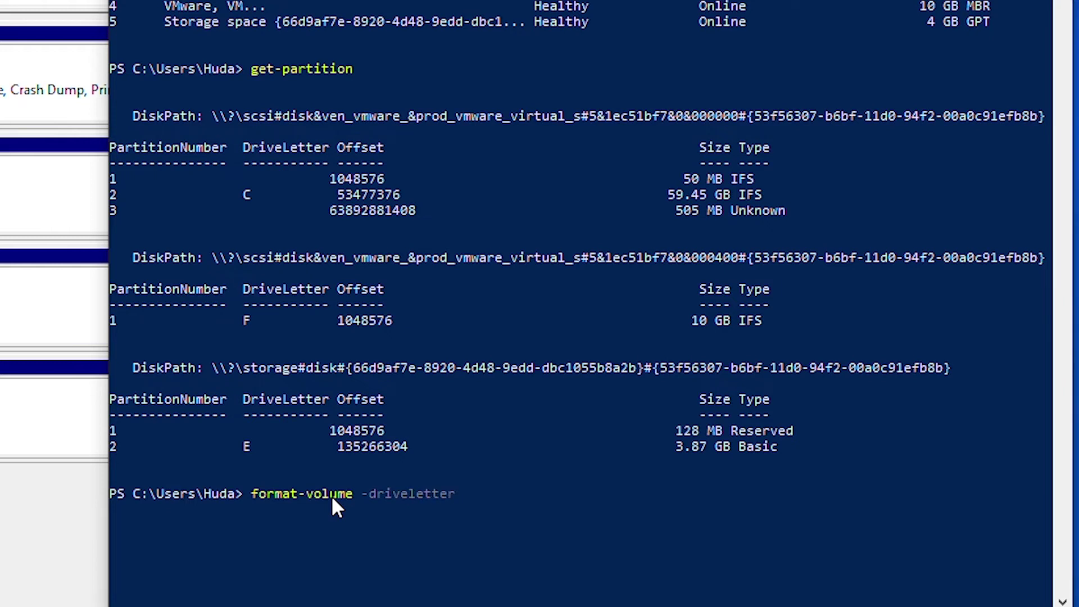
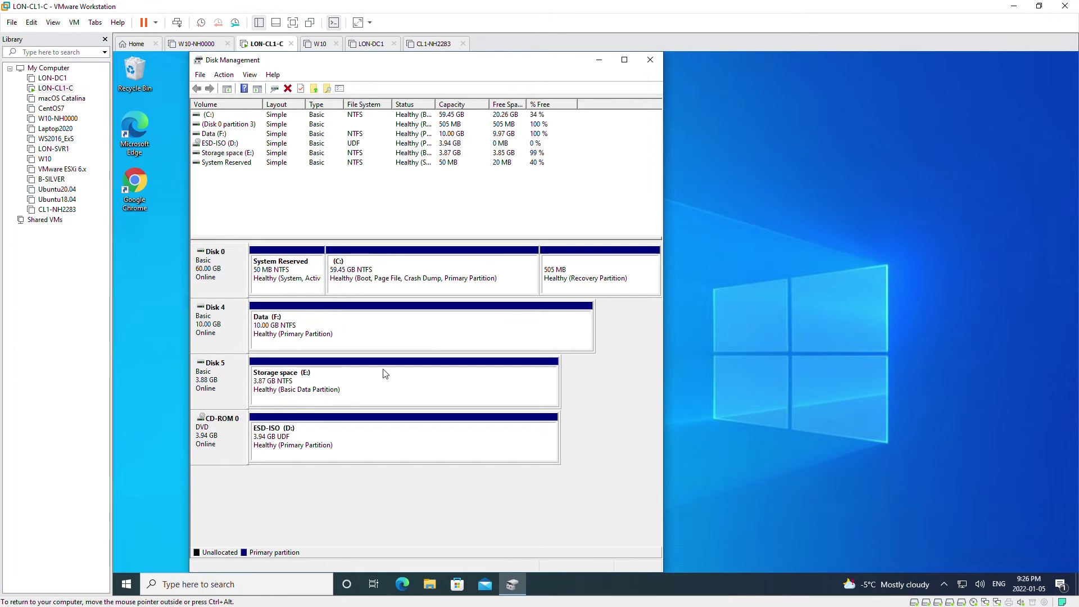
Close Disk Management and restart the LON-CL1-C guest from VMware's Power menu
{"action": "left_click", "coordinate": [650, 60]}
{"action": "left_click", "coordinate": [155, 23]}
{"action": "left_click", "coordinate": [156, 98]}
{"action": "left_click", "coordinate": [551, 328]}
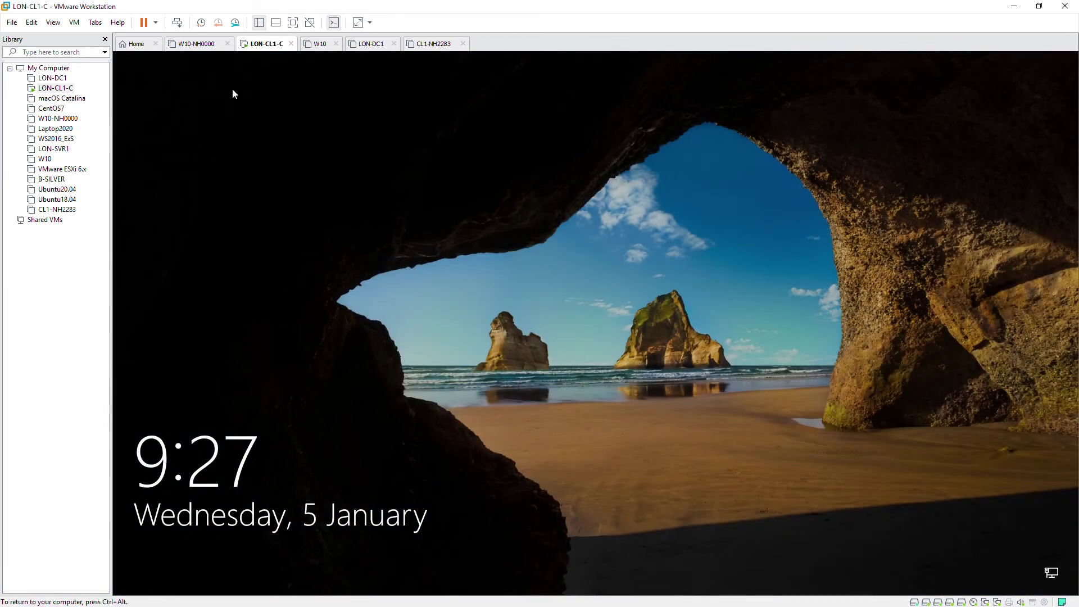
Sign back into Windows with the account password
{"action": "left_click", "coordinate": [177, 23]}
{"action": "key", "text": "Return"}
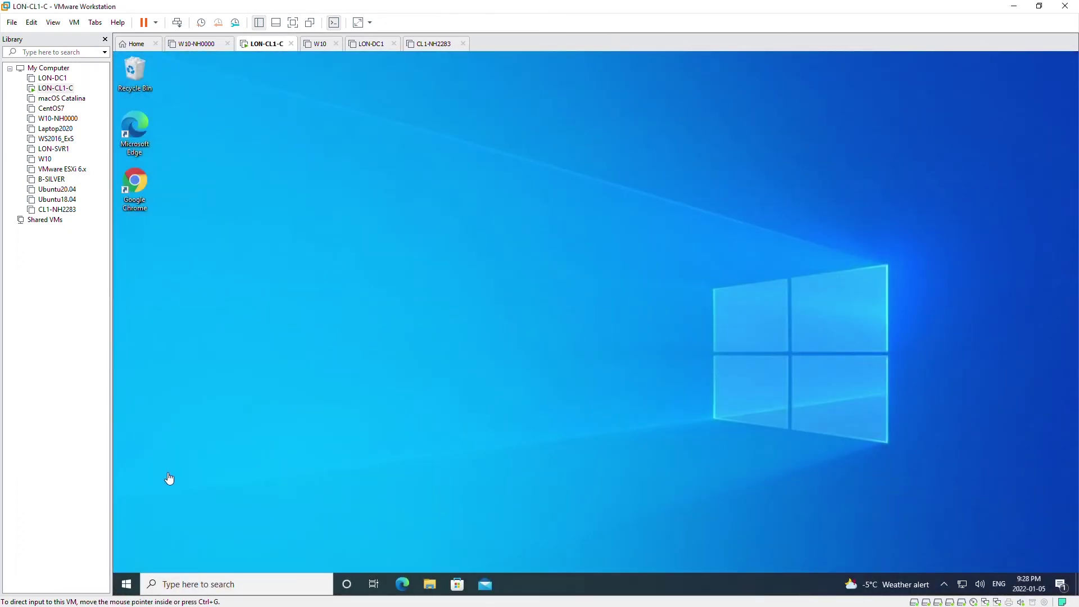
Launch Windows PowerShell (Admin) from the Start right-click menu and approve the UAC prompt
{"action": "right_click", "coordinate": [128, 582]}
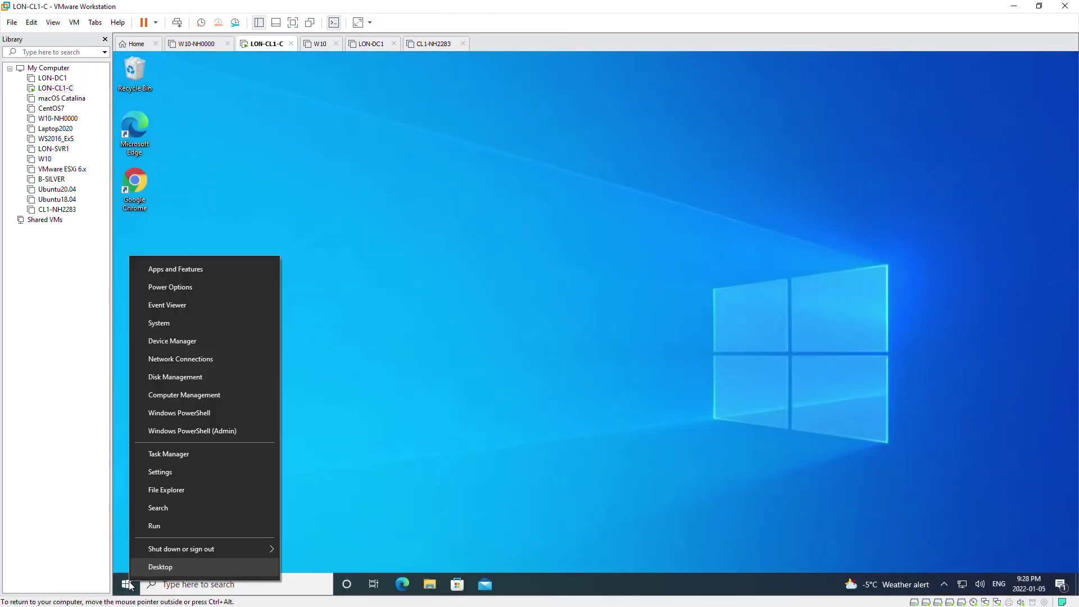
{"action": "left_click", "coordinate": [218, 434]}
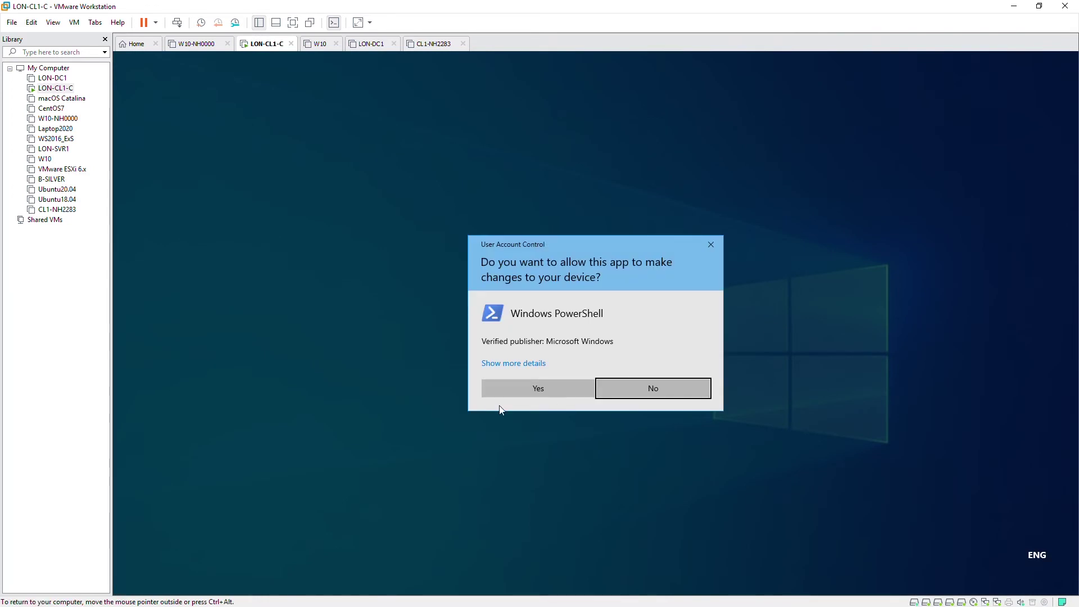
{"action": "left_click", "coordinate": [507, 383]}
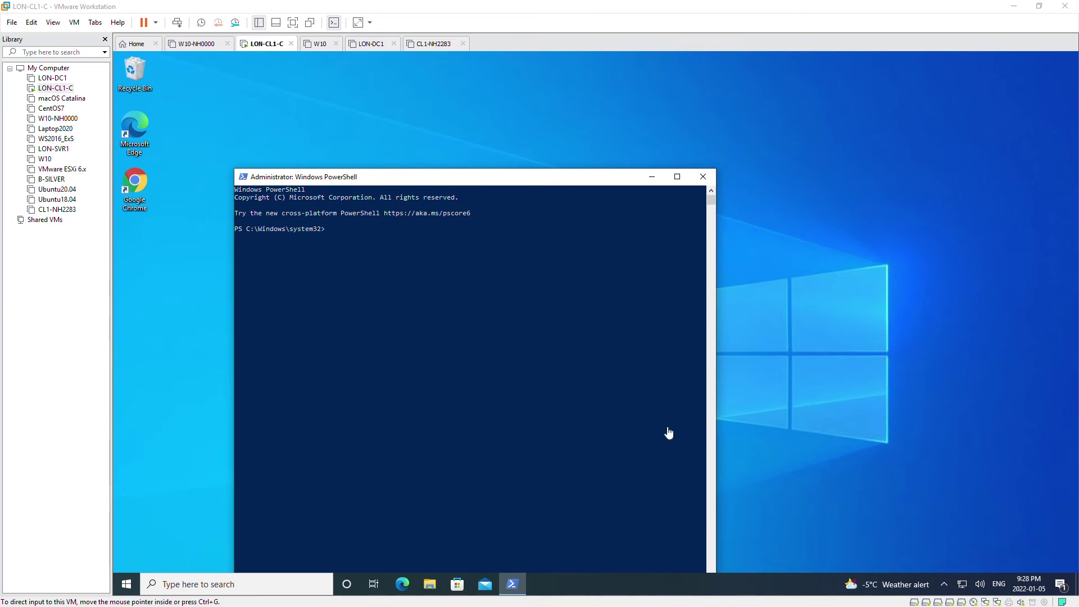
Format drive F with Format-volume -driveletter f and close the Local Disk (F:) window
{"action": "type", "text": "F"}
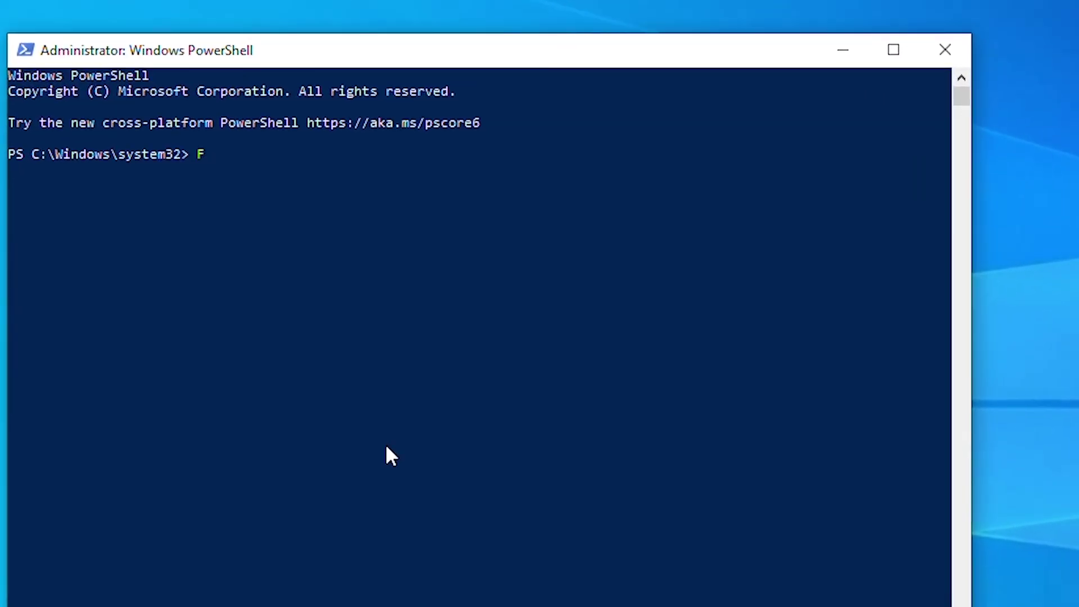
{"action": "type", "text": "ormat-volume -drivelett"}
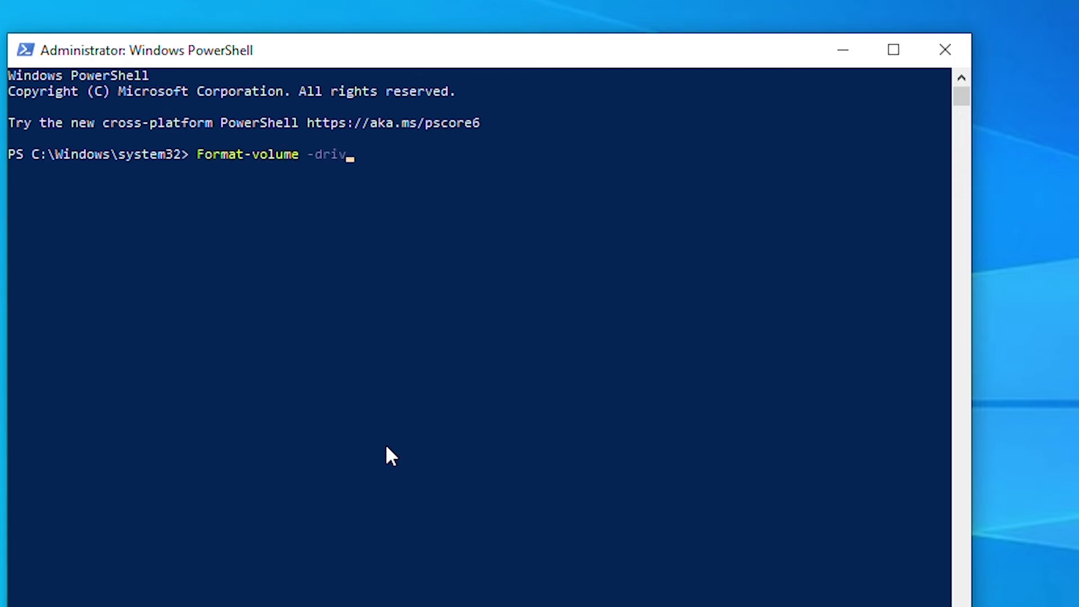
{"action": "type", "text": "er f"}
{"action": "key", "text": "Return"}
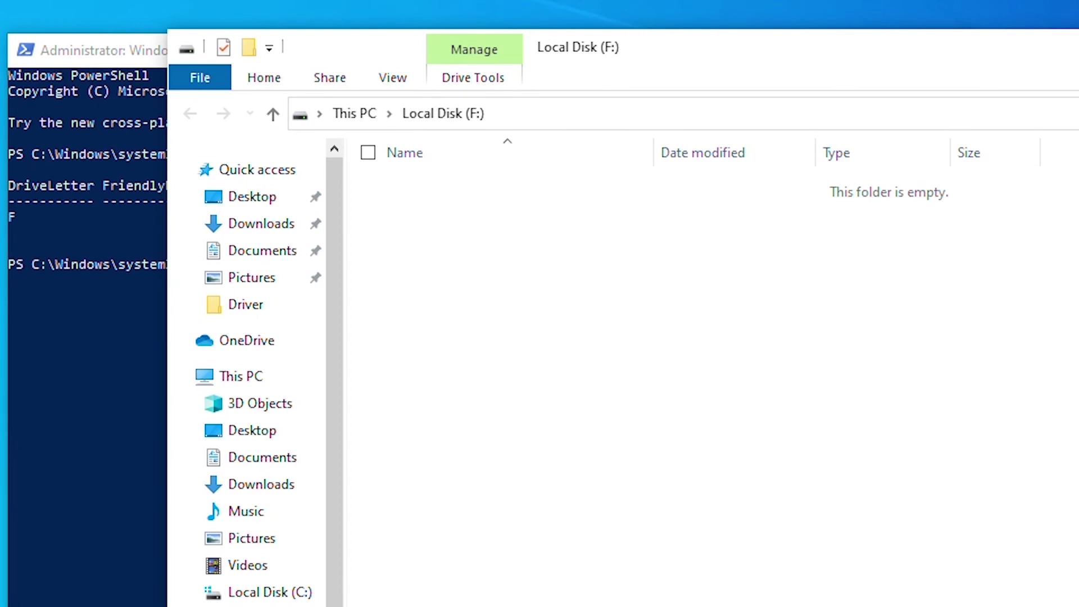
{"action": "key", "text": "alt+F4"}
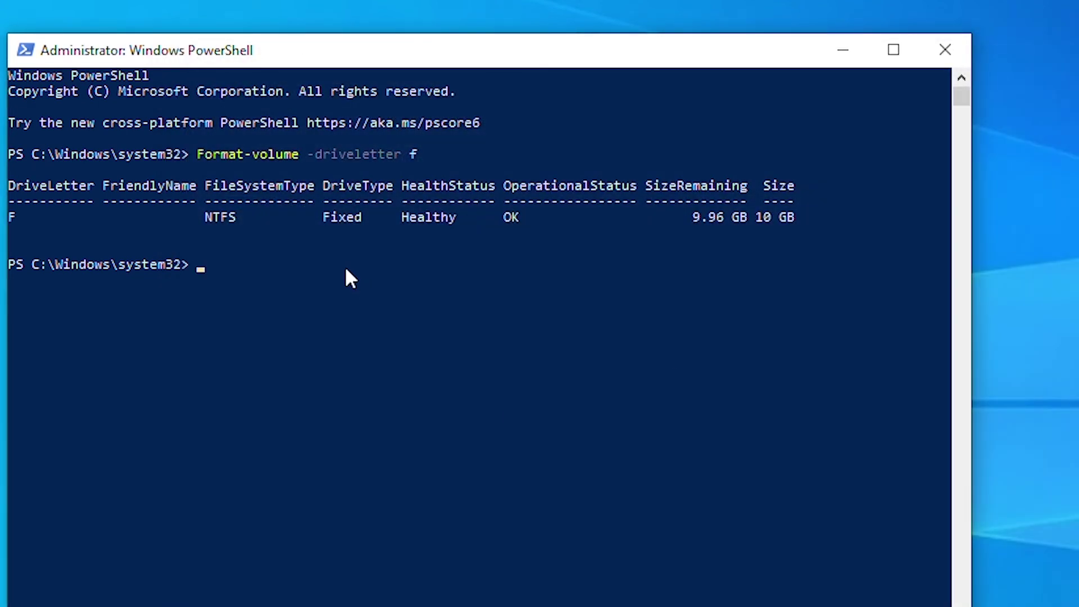
{"action": "left_click", "coordinate": [346, 270]}
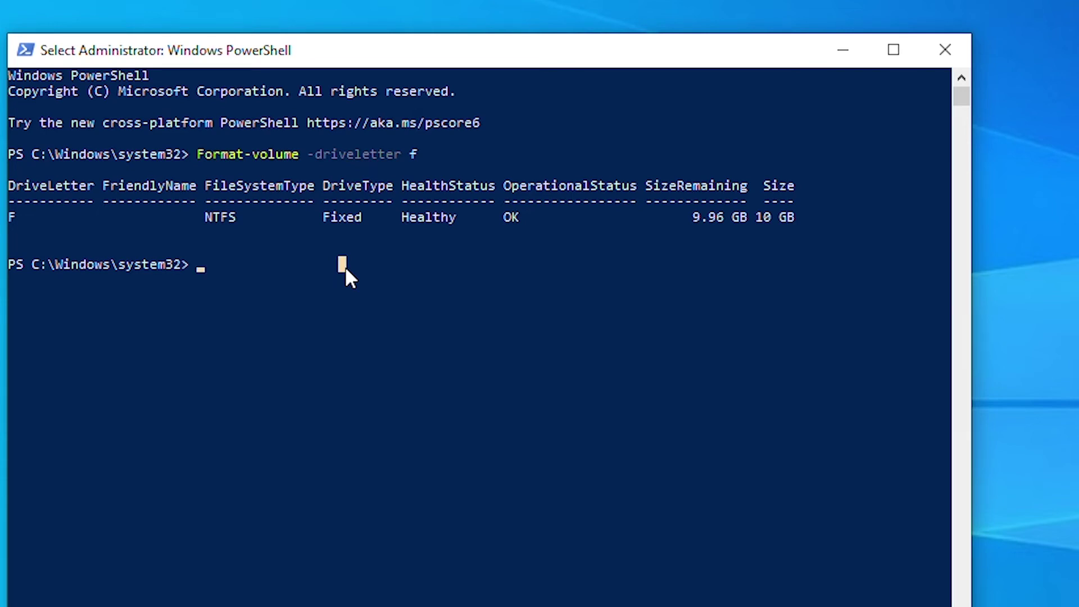
{"action": "type", "text": "Cle"}
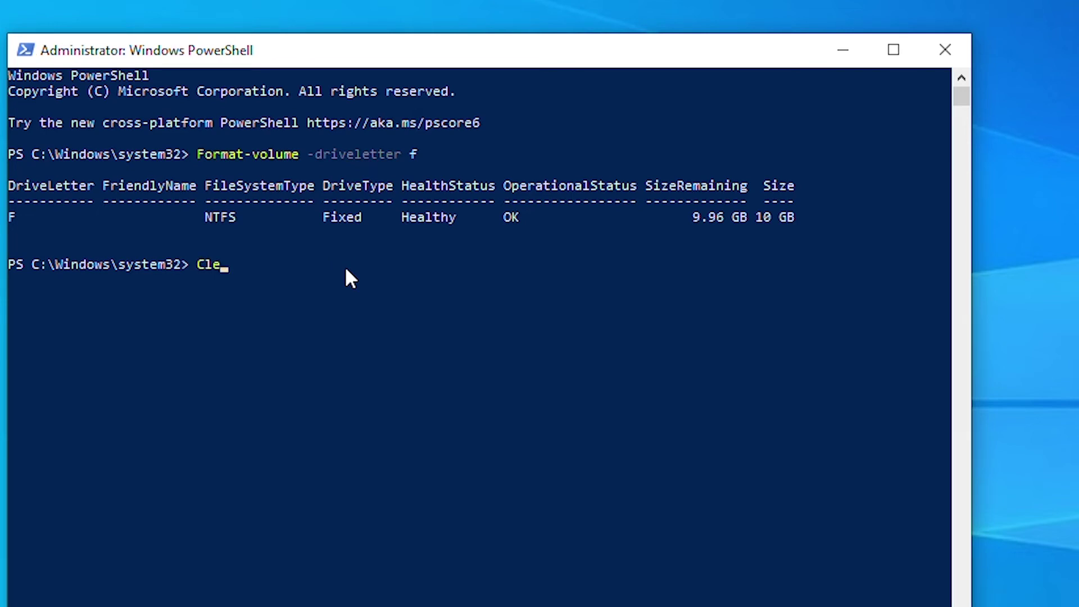
{"action": "type", "text": "ar-disk 4 -RemoveData"}
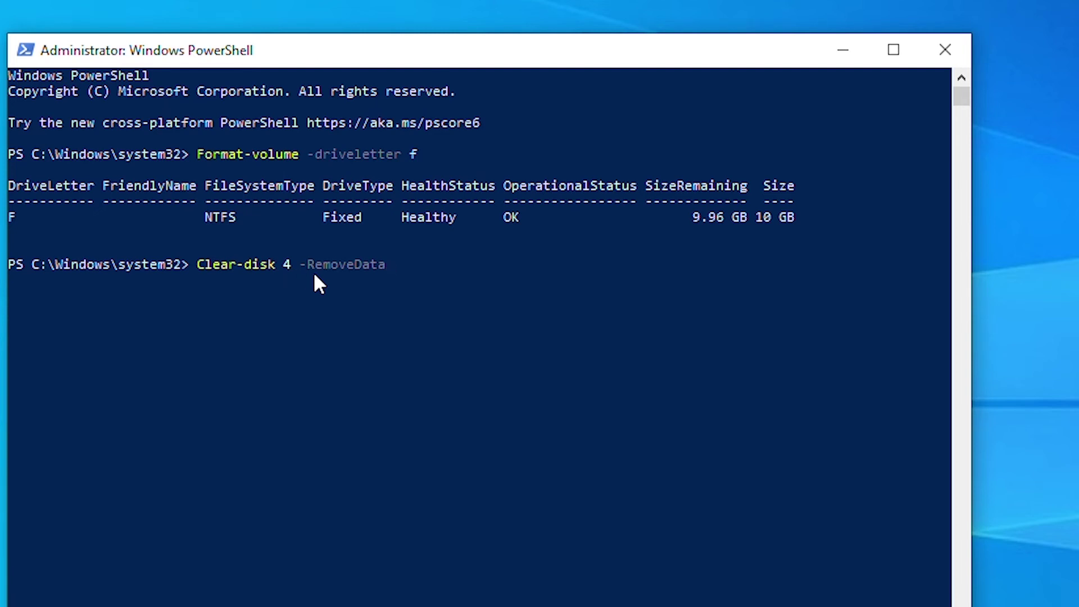
Run Clear-disk 4 -RemoveData and answer y to erase all data on disk 4
{"action": "left_click", "coordinate": [375, 278]}
{"action": "key", "text": "Return"}
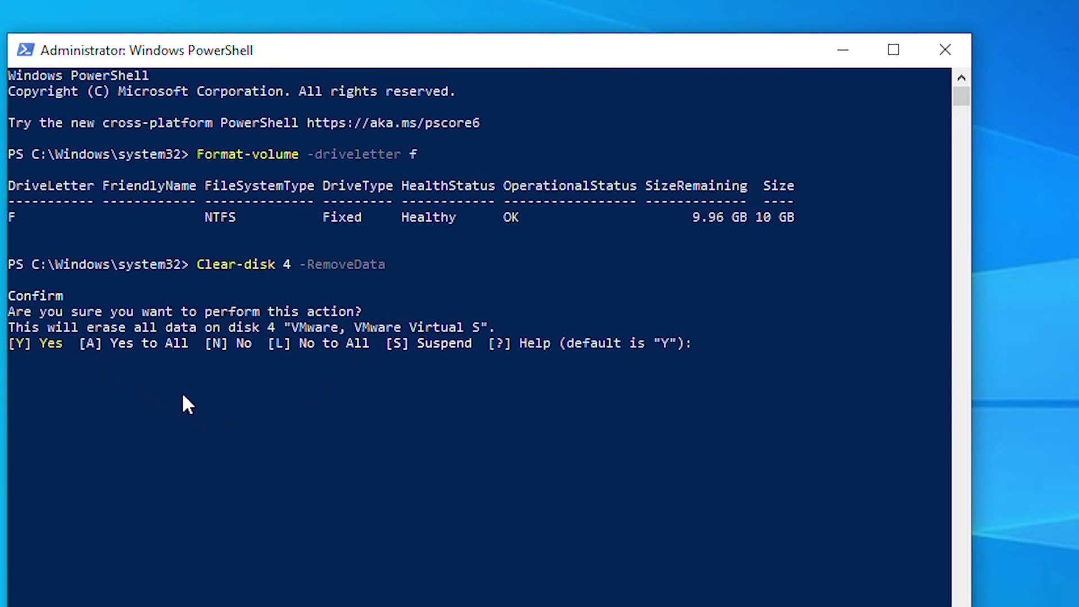
{"action": "type", "text": "y"}
{"action": "key", "text": "Return"}
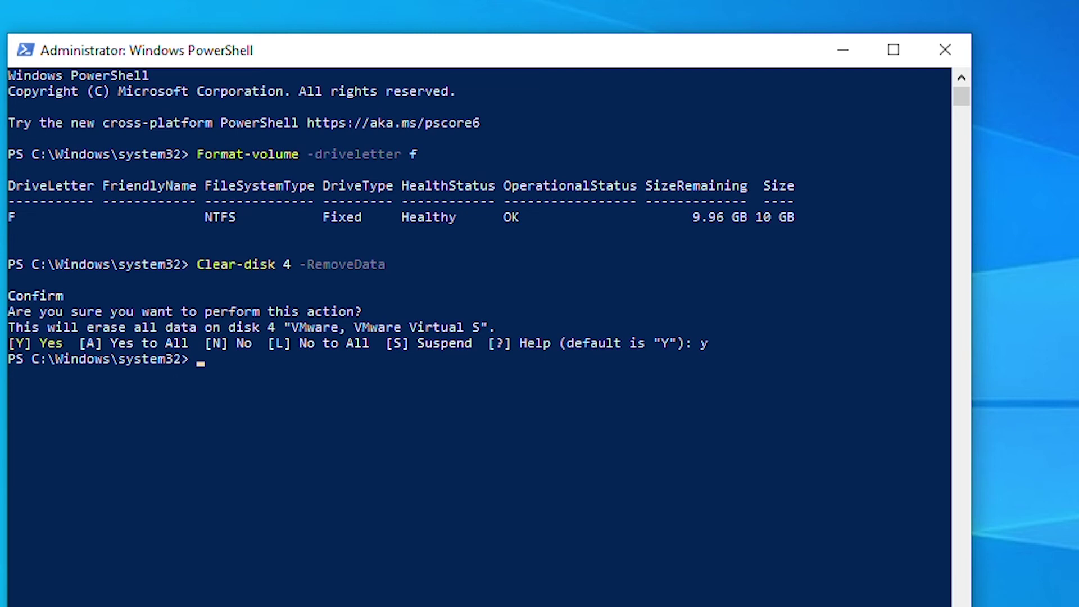
Search the Start menu for 'disk manag'
{"action": "left_click", "coordinate": [633, 406]}
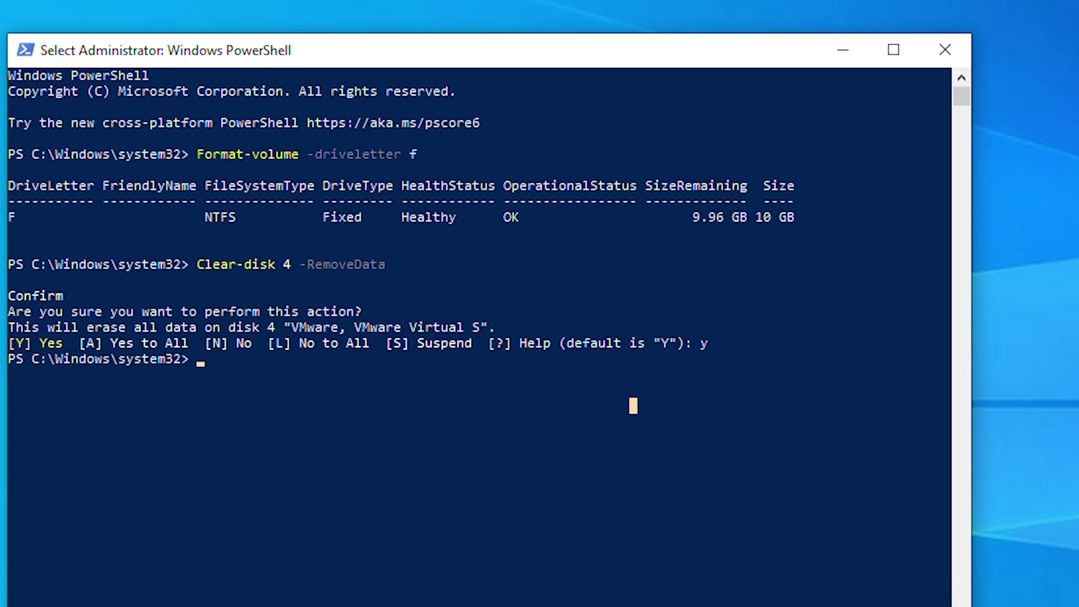
{"action": "key", "text": "super"}
{"action": "type", "text": "disk"}
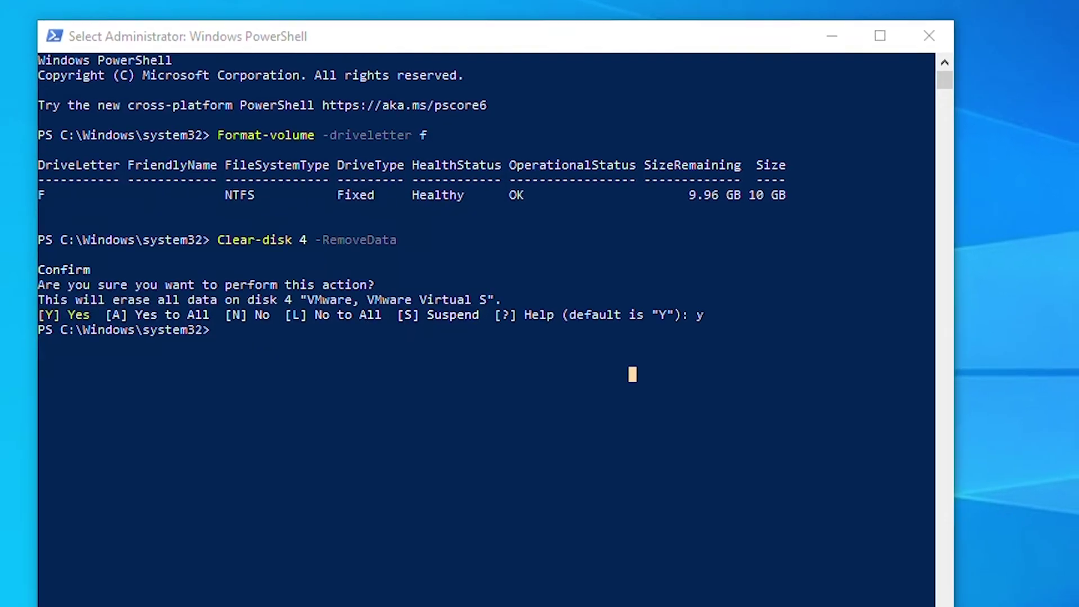
{"action": "type", "text": " manag"}
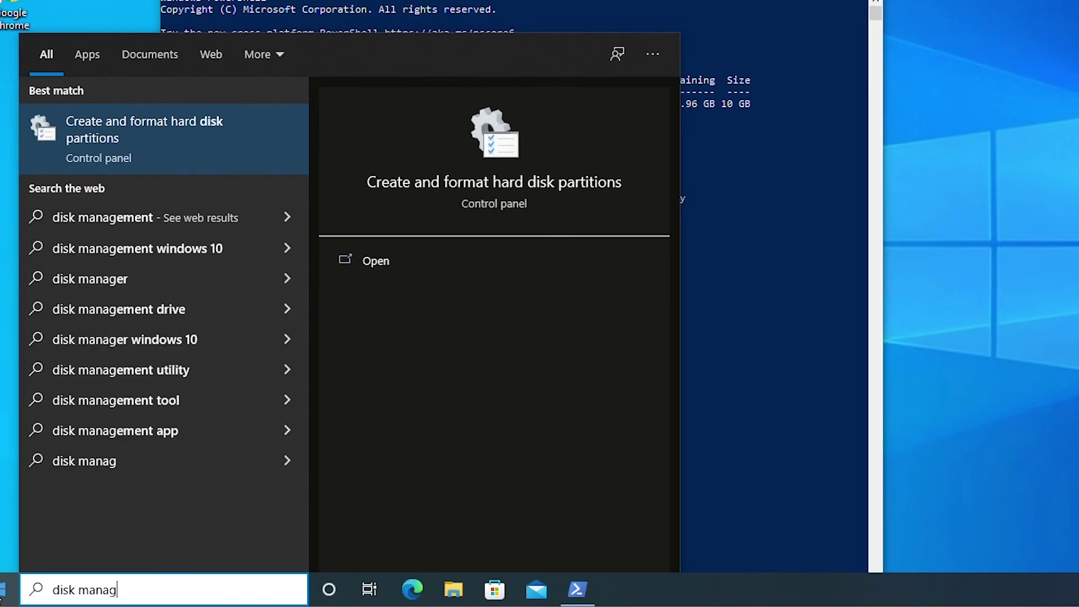
Open Disk Management (Create and format hard disk partitions) from the search results
{"action": "key", "text": "Escape"}
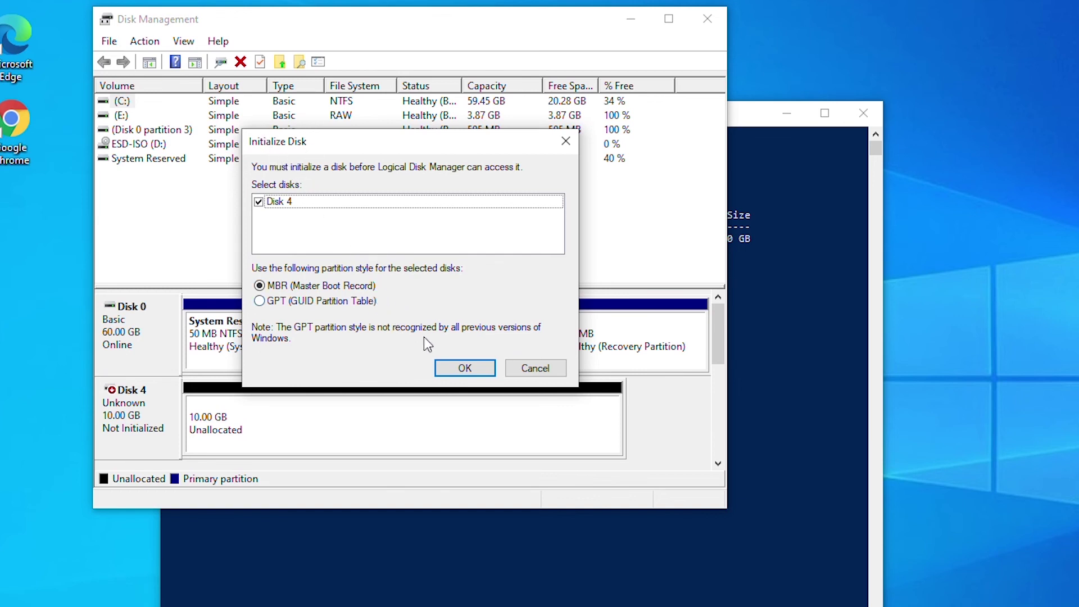
Initialize Disk 4 as MBR, enlarge the window, and select Disk 5's RAW E: partition
{"action": "left_click", "coordinate": [463, 371]}
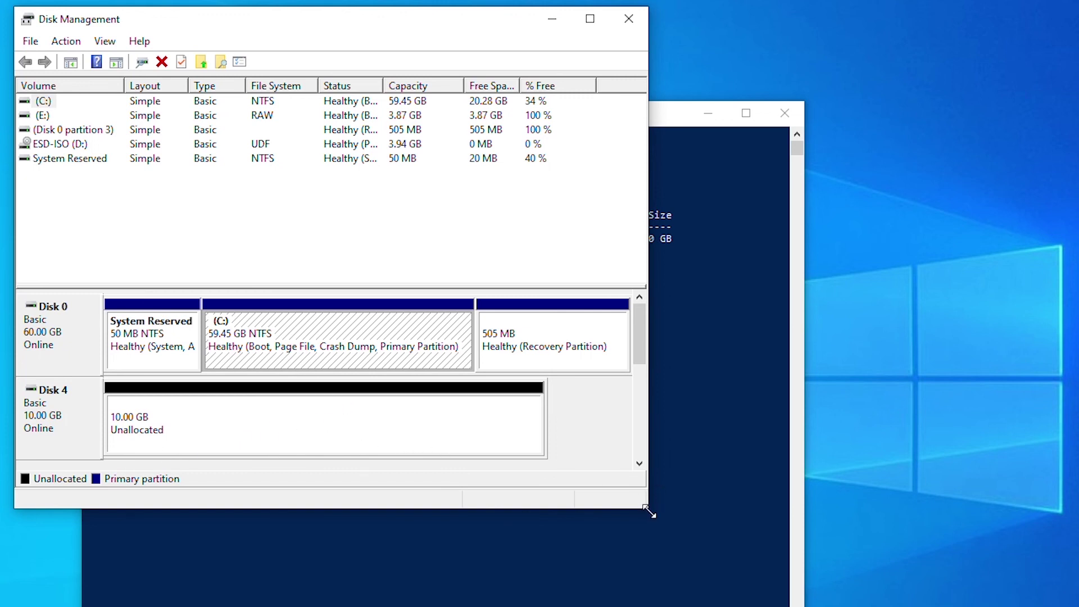
{"action": "left_click_drag", "start_coordinate": [648, 511], "coordinate": [858, 606]}
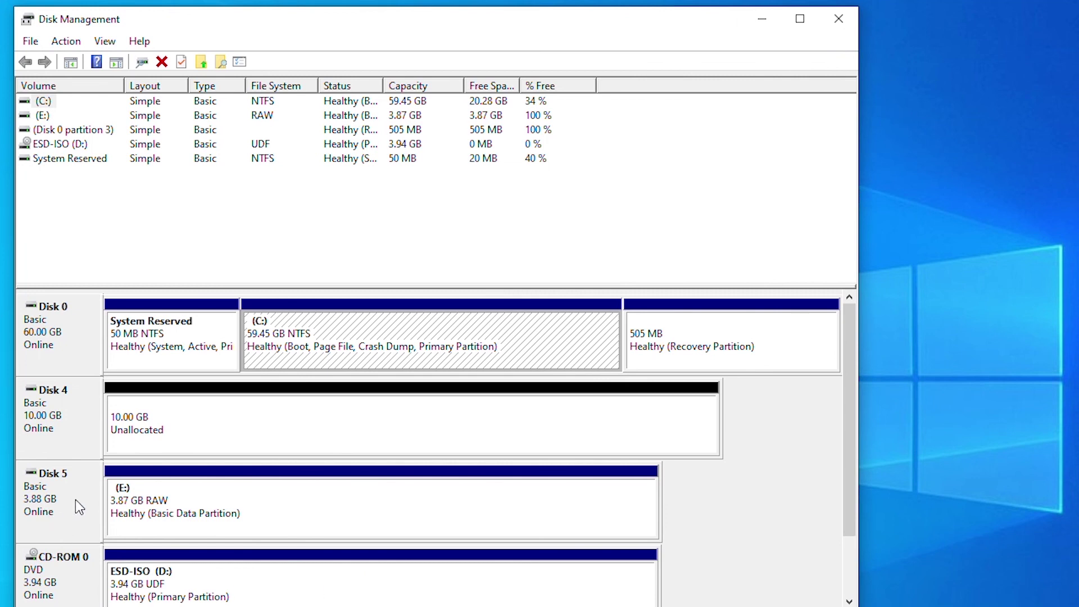
{"action": "left_click", "coordinate": [153, 510]}
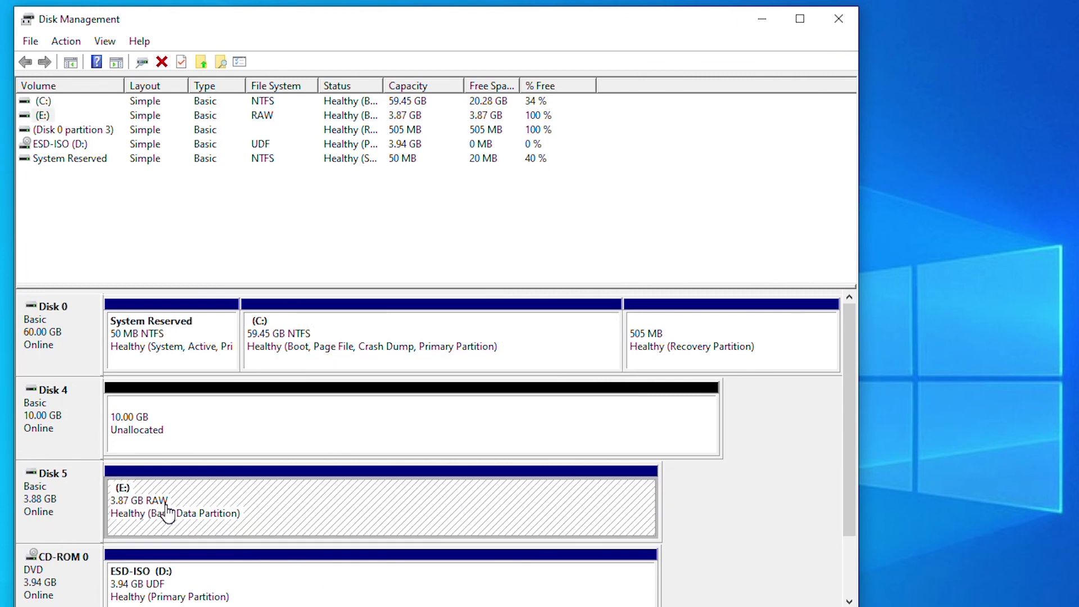